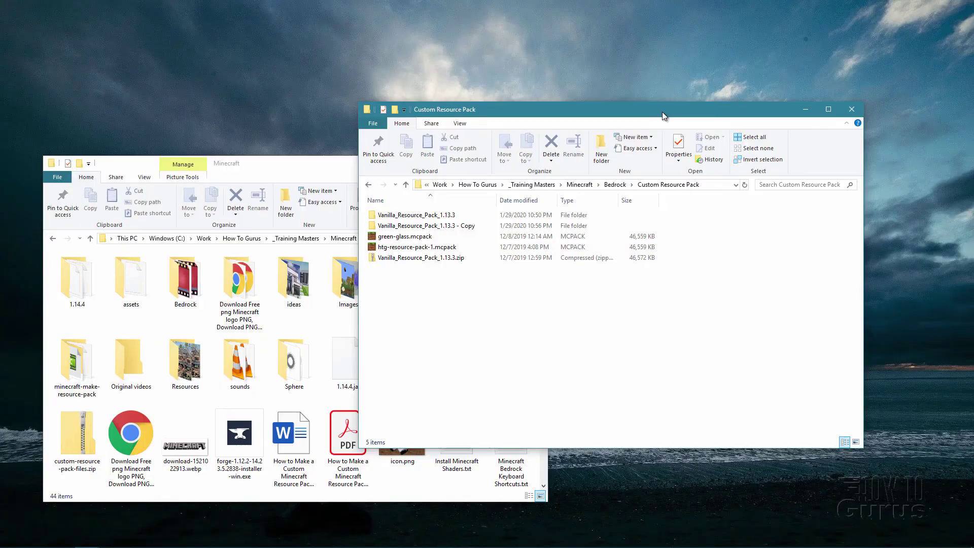
# Open Vanilla_Resource_Pack_1.13.3, browse textures\blocks, then return to the pack folder
pyautogui.moveTo(662, 112); pyautogui.dragTo(634, 124)
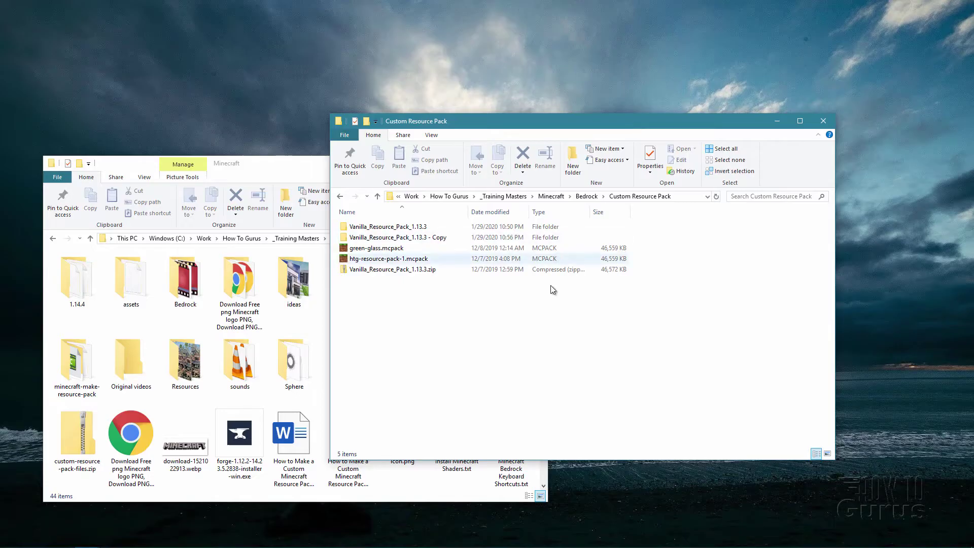
pyautogui.doubleClick(346, 226)
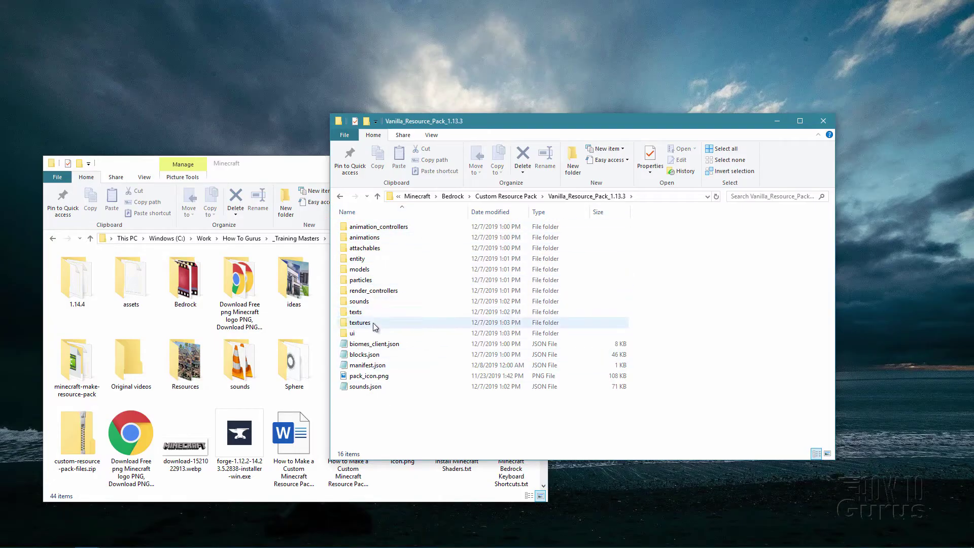
pyautogui.doubleClick(350, 327)
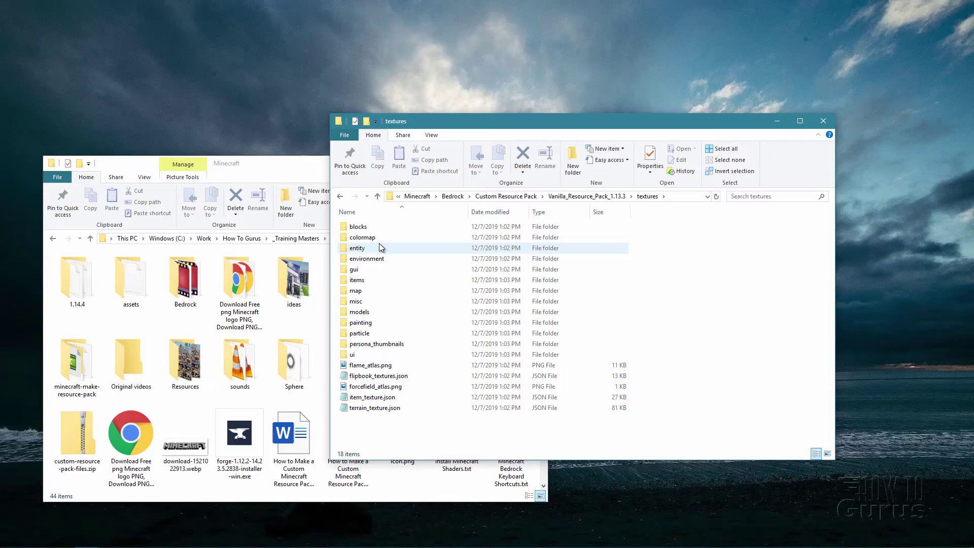
pyautogui.doubleClick(361, 227)
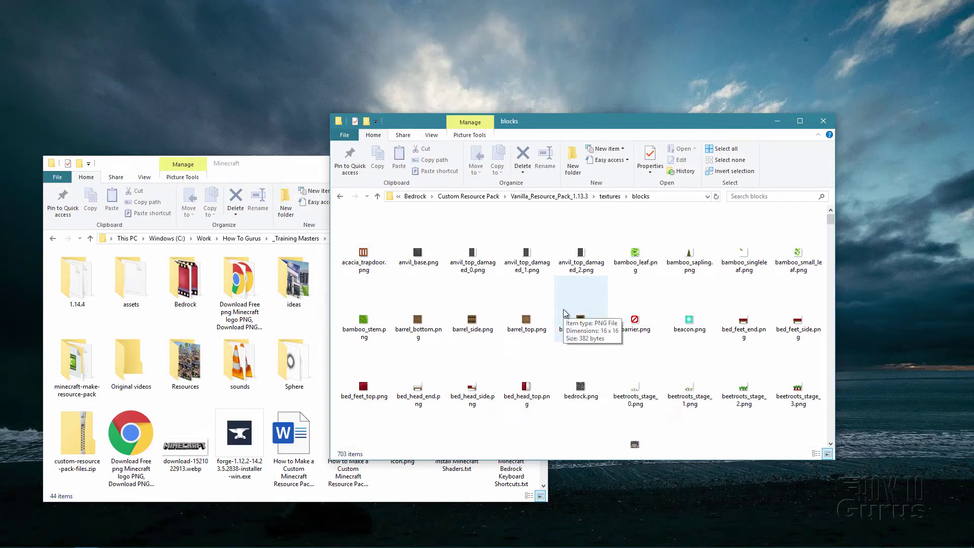
pyautogui.click(557, 198)
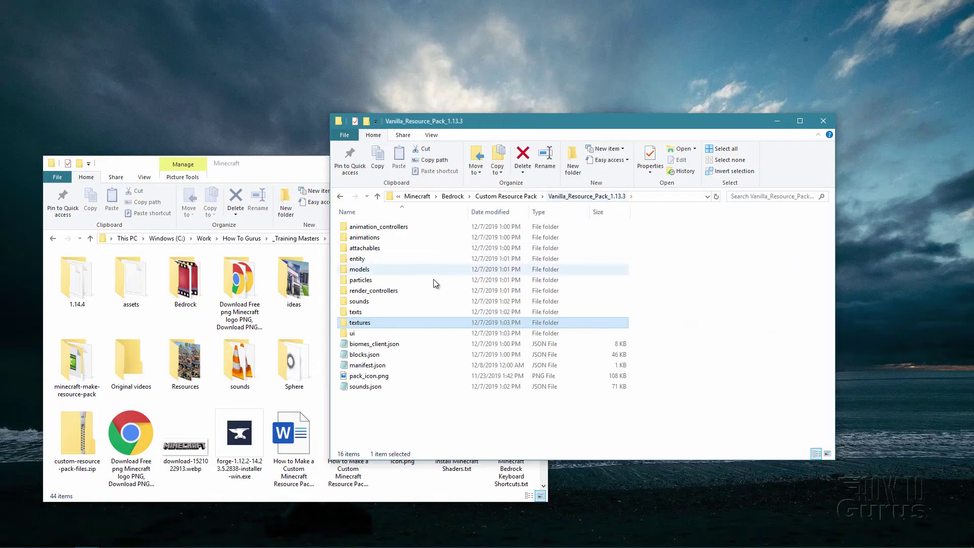
pyautogui.click(396, 414)
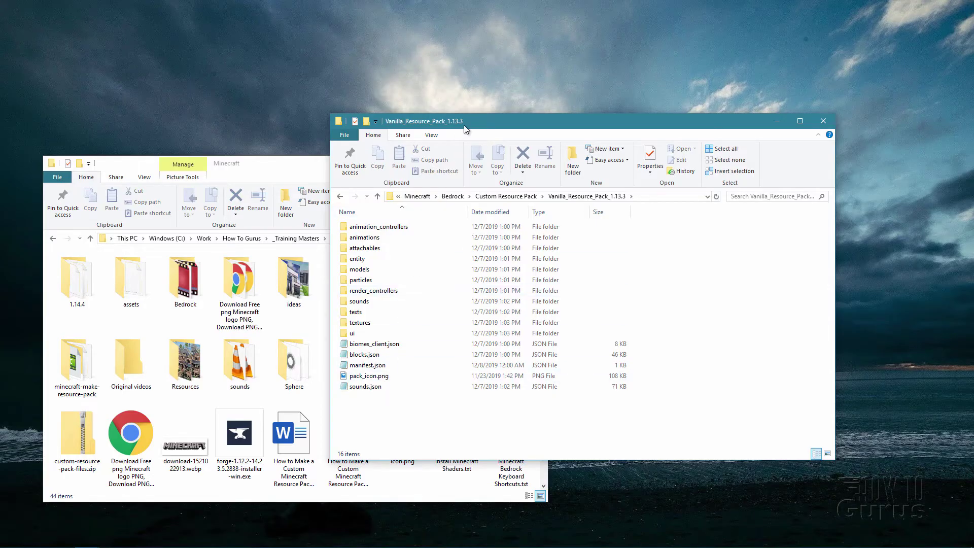
pyautogui.moveTo(481, 121); pyautogui.dragTo(519, 129)
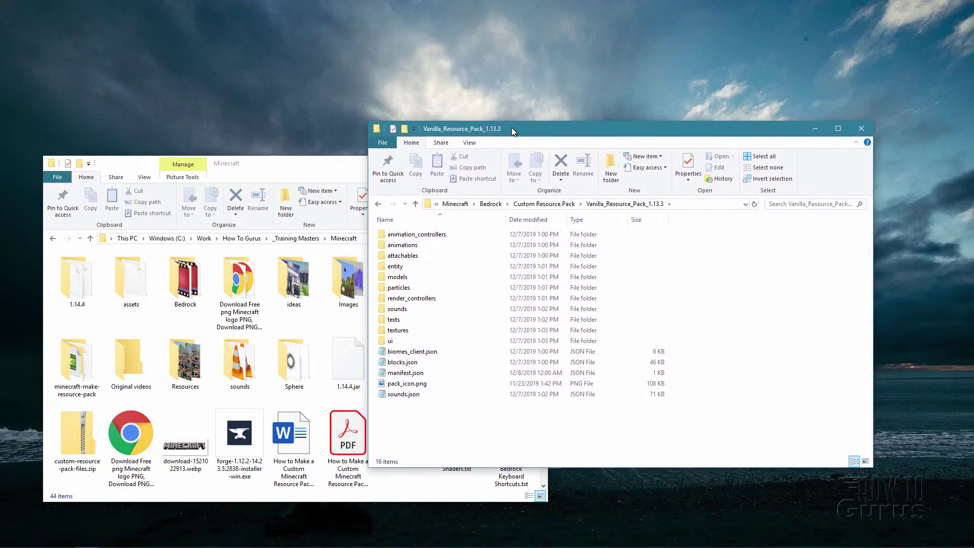
# Return the pack window to Custom Resource Pack and bring the Minecraft folder window forward
pyautogui.click(560, 204)
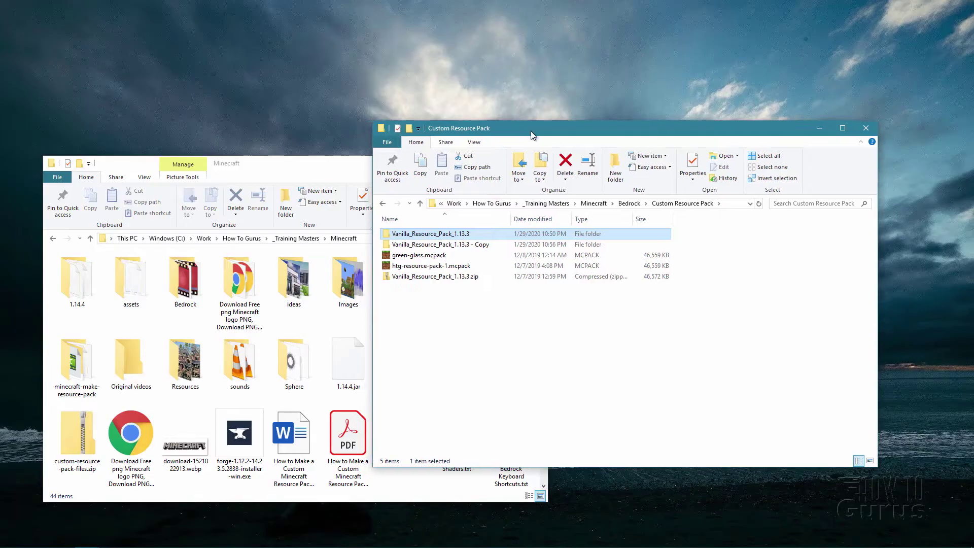
pyautogui.moveTo(523, 132); pyautogui.dragTo(534, 131)
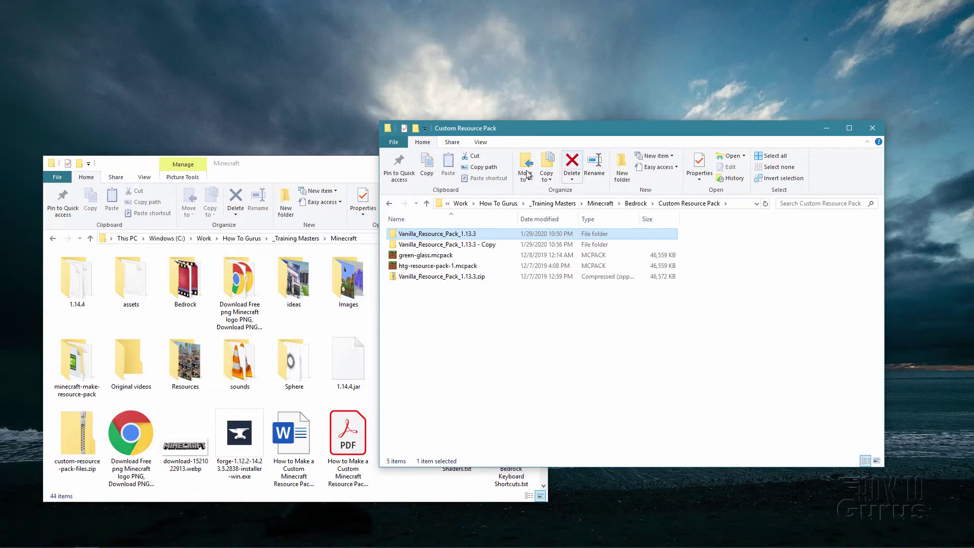
pyautogui.click(314, 170)
pyautogui.moveTo(311, 168); pyautogui.dragTo(331, 184)
# Go to %localappdata% in the Minecraft window and select the Packages folder
pyautogui.click(392, 255)
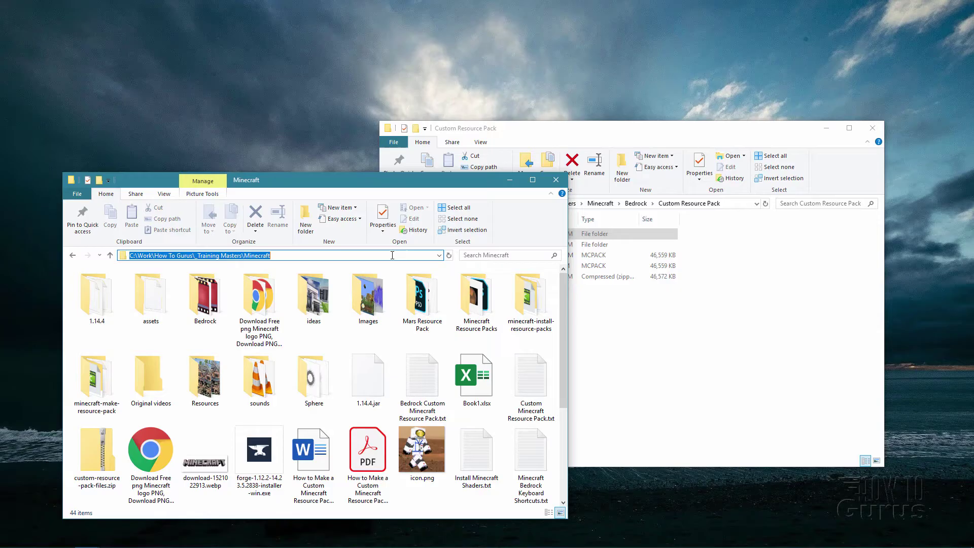
pyautogui.write('%')
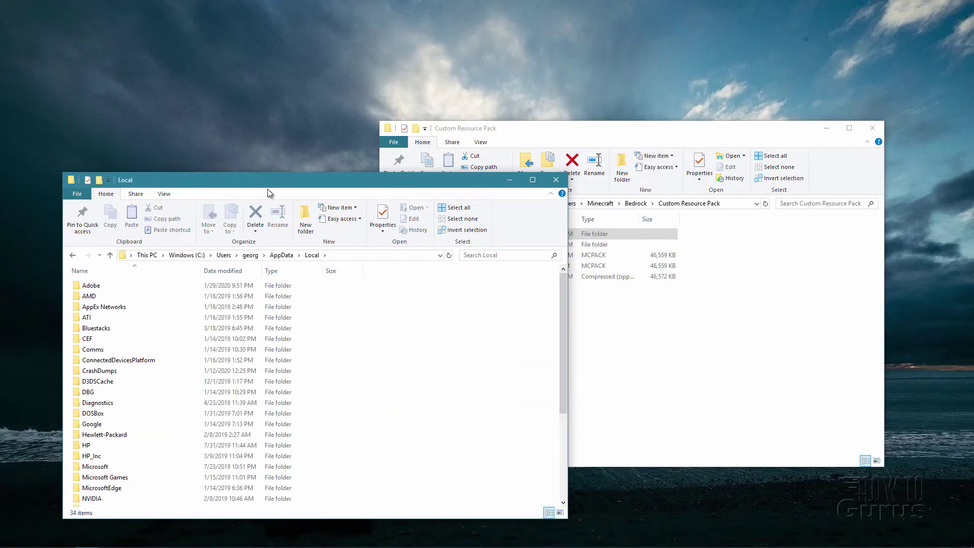
pyautogui.moveTo(266, 179); pyautogui.dragTo(270, 145)
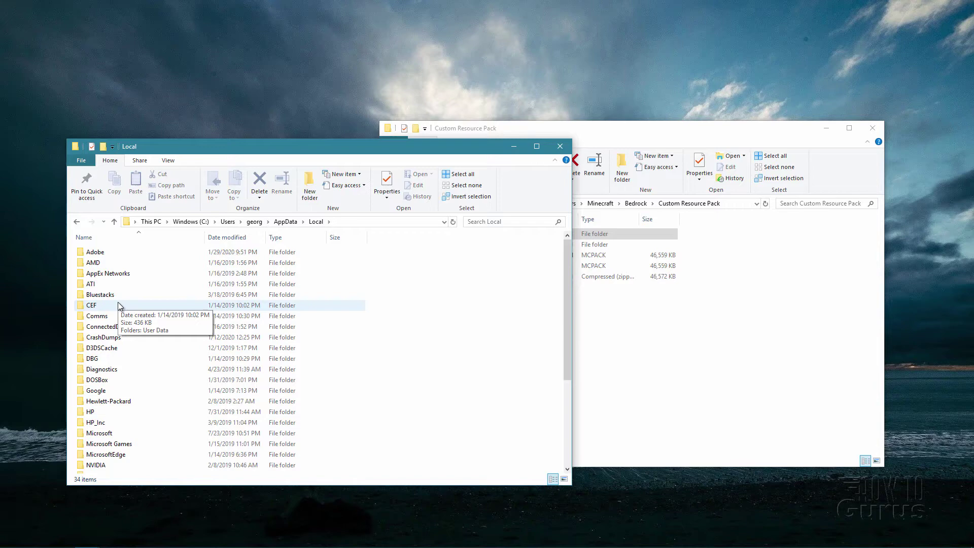
pyautogui.scroll(-3, 119, 303)
pyautogui.scroll(-1, 119, 305)
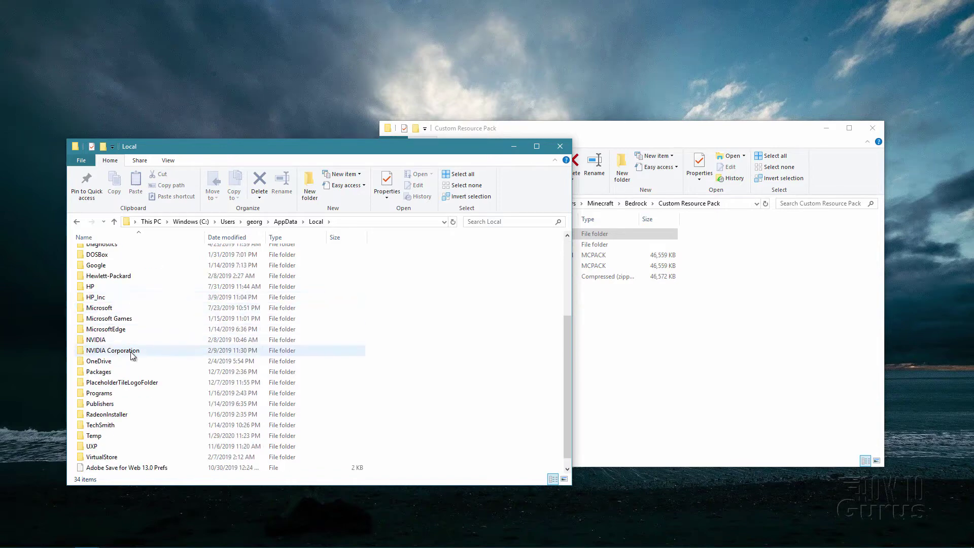
pyautogui.click(110, 374)
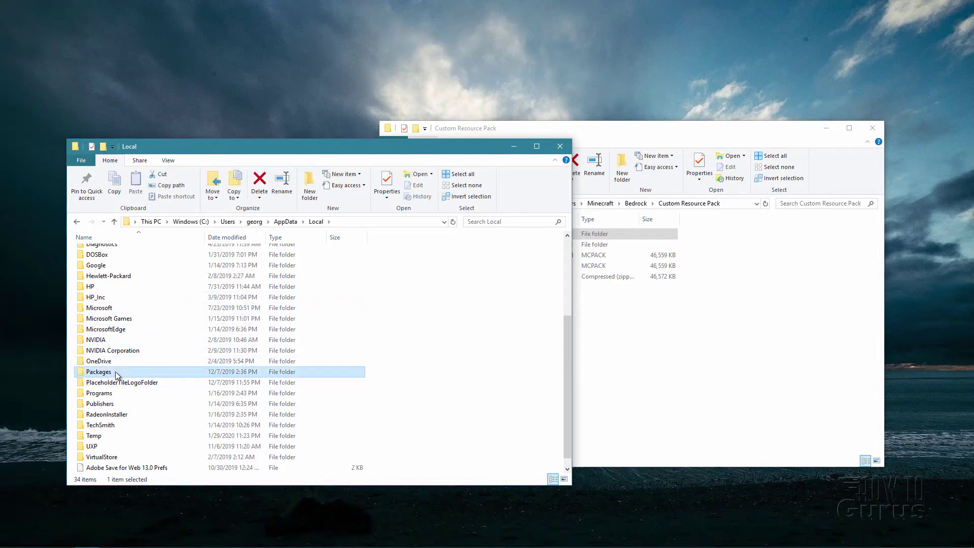
# Open Packages, then Microsoft.MinecraftUWP_8wekyb3d8bbwe, then LocalState
pyautogui.doubleClick(84, 375)
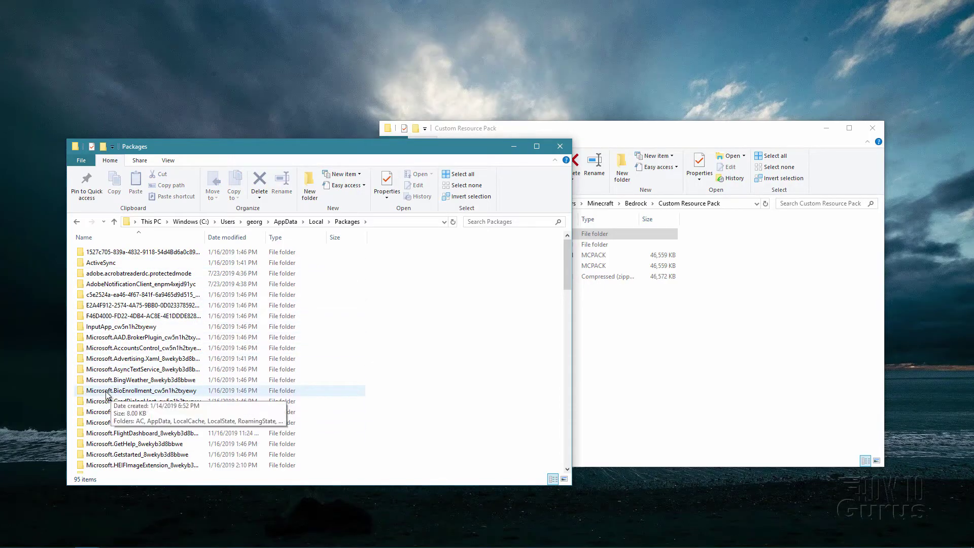
pyautogui.scroll(-3, 135, 380)
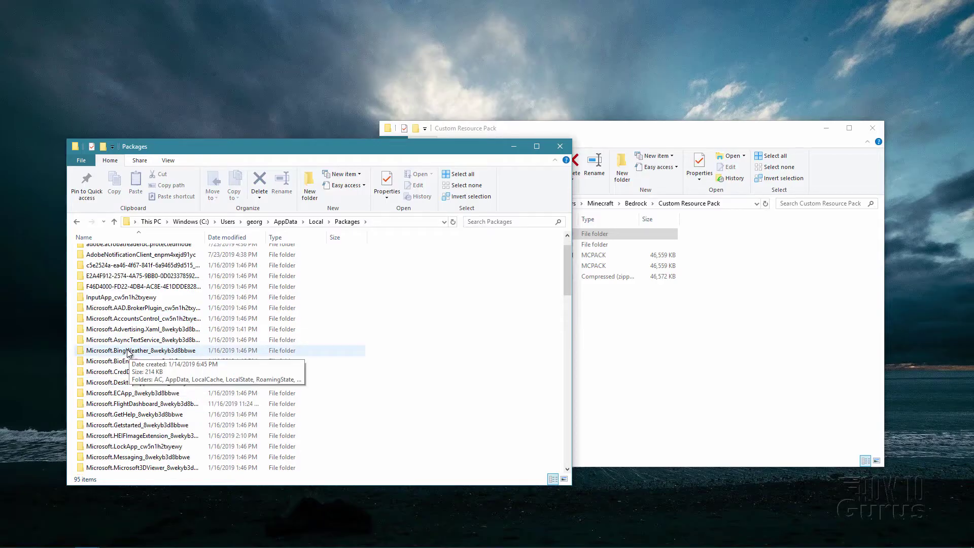
pyautogui.scroll(-2, 134, 365)
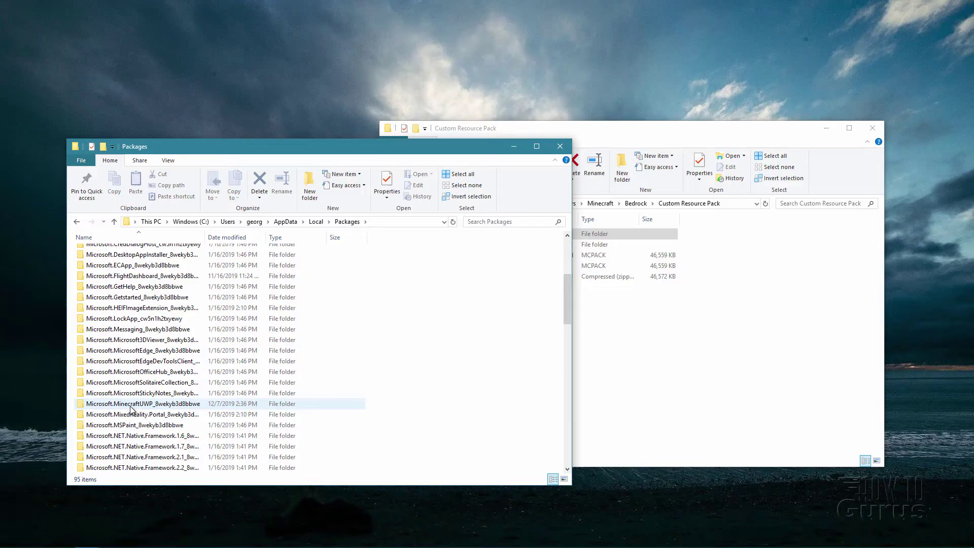
pyautogui.click(131, 406)
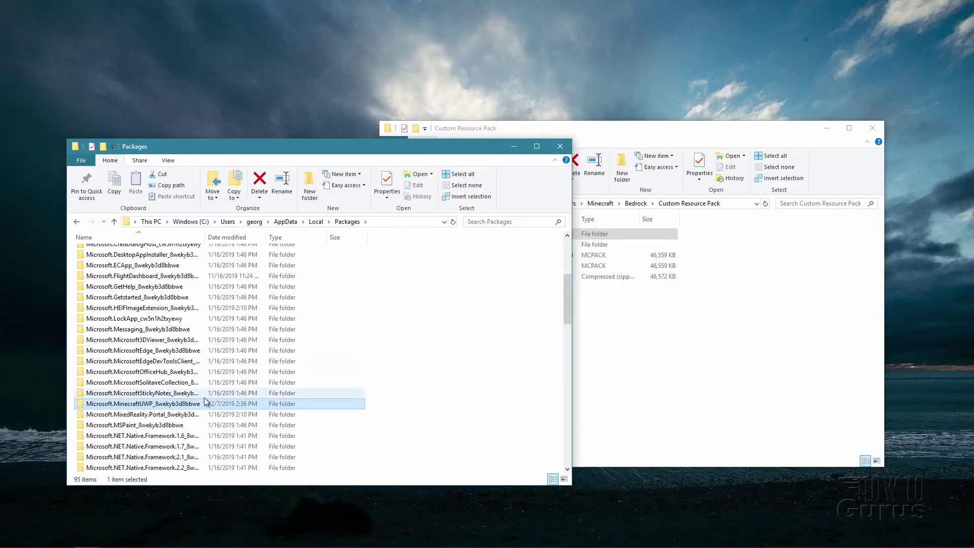
pyautogui.doubleClick(80, 404)
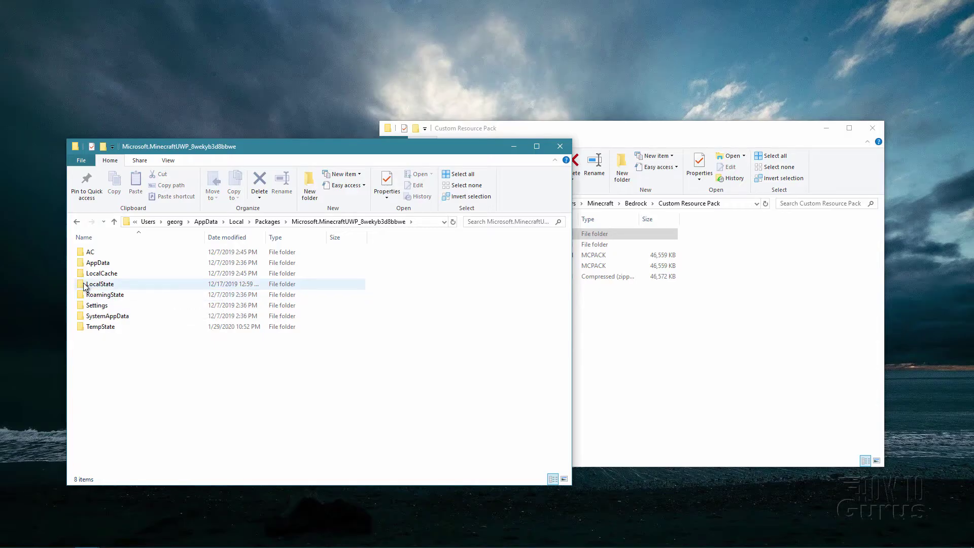
pyautogui.doubleClick(99, 284)
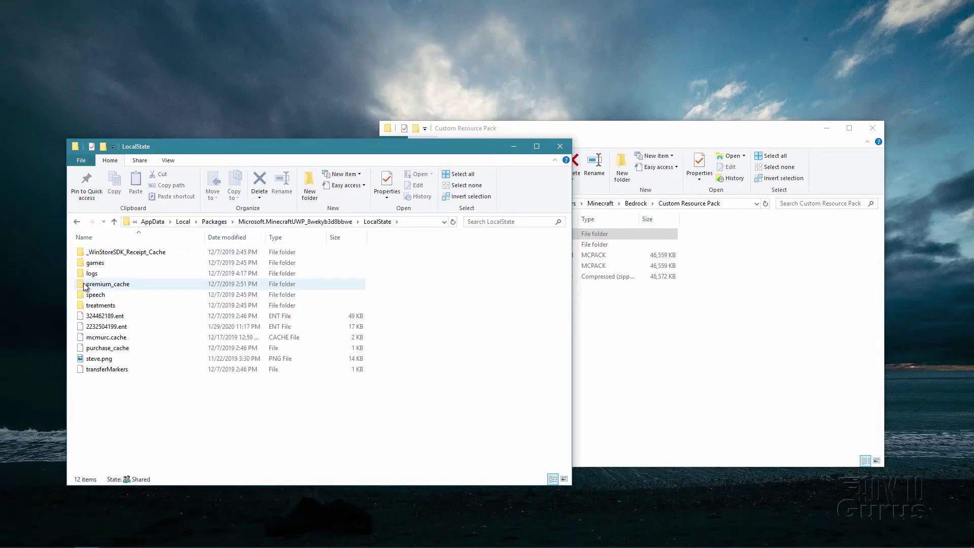
# Open games\com.mojang\resource_packs and then the installed HTGResourc pack folder
pyautogui.click(83, 263)
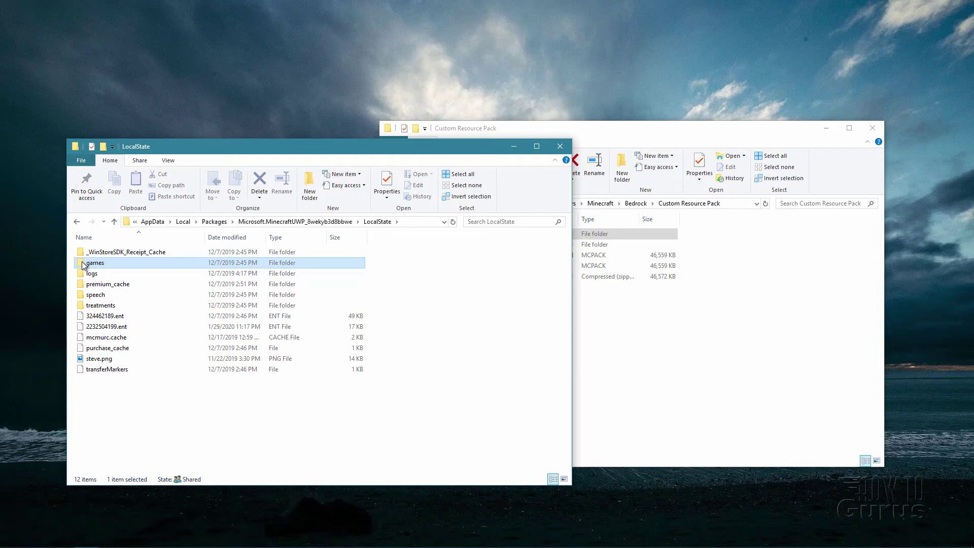
pyautogui.doubleClick(83, 263)
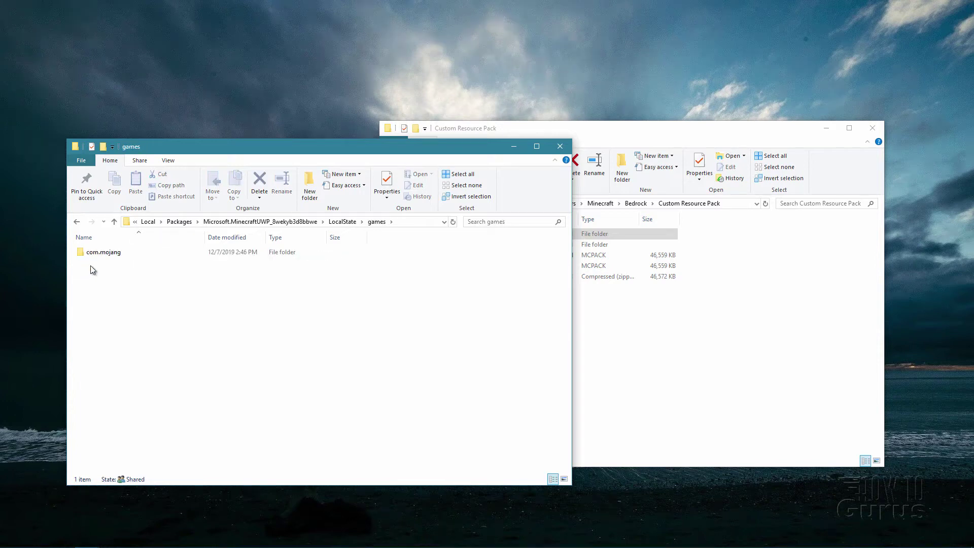
pyautogui.doubleClick(83, 253)
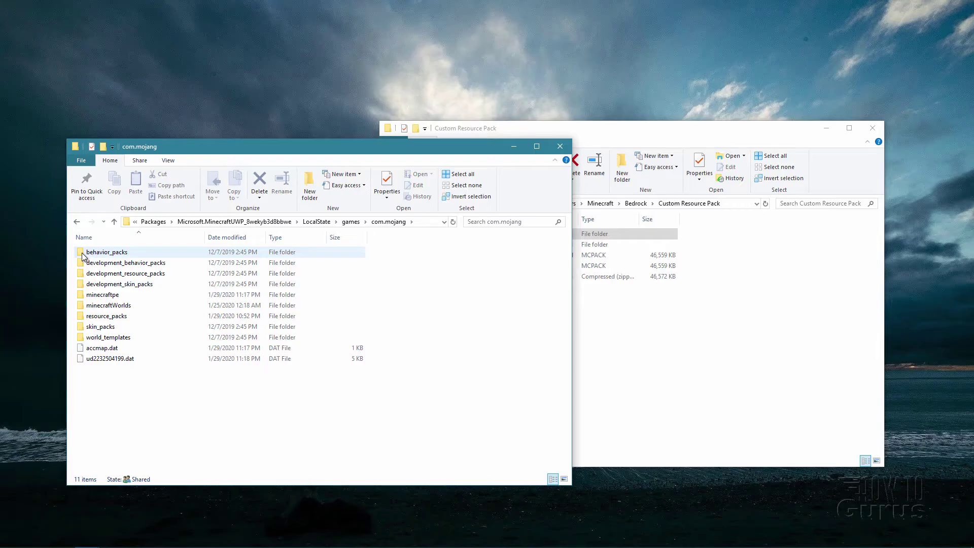
pyautogui.click(103, 320)
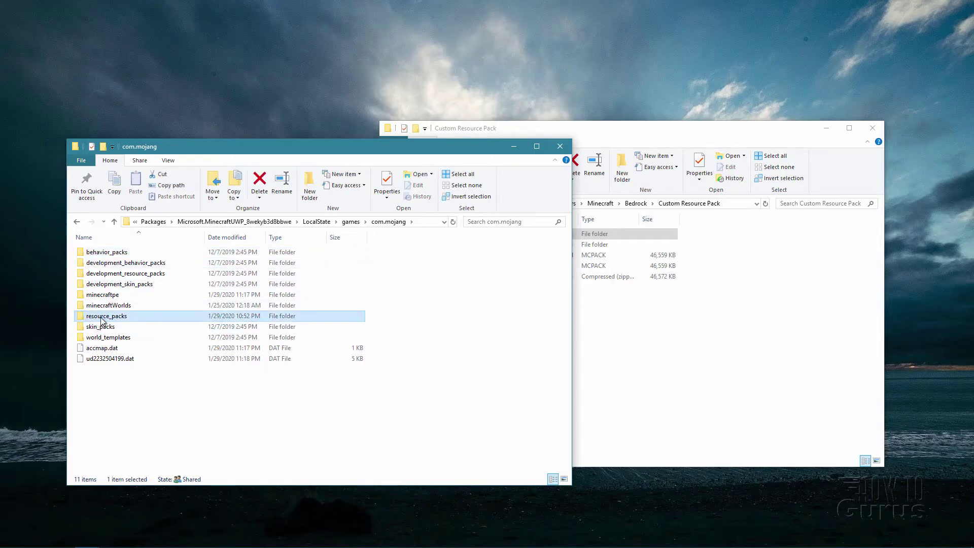
pyautogui.doubleClick(82, 319)
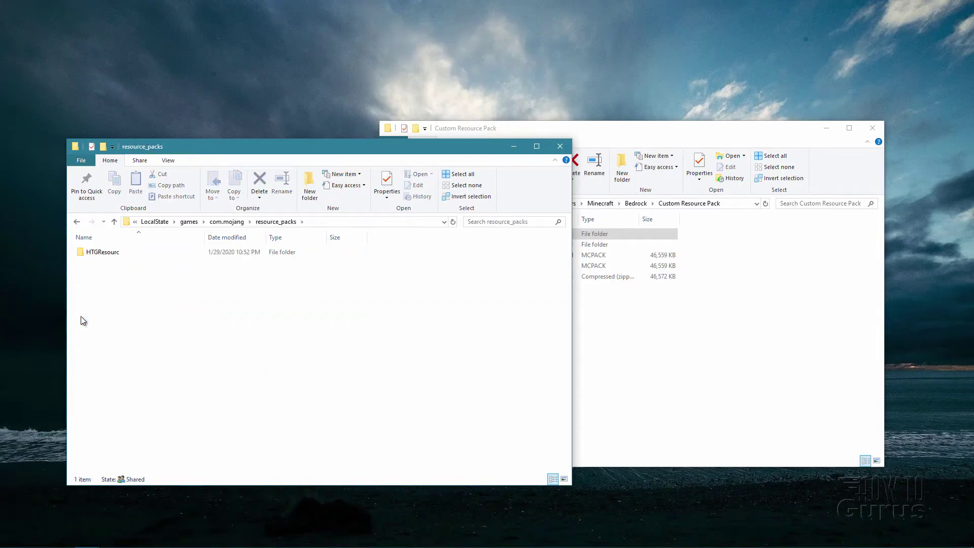
pyautogui.click(86, 255)
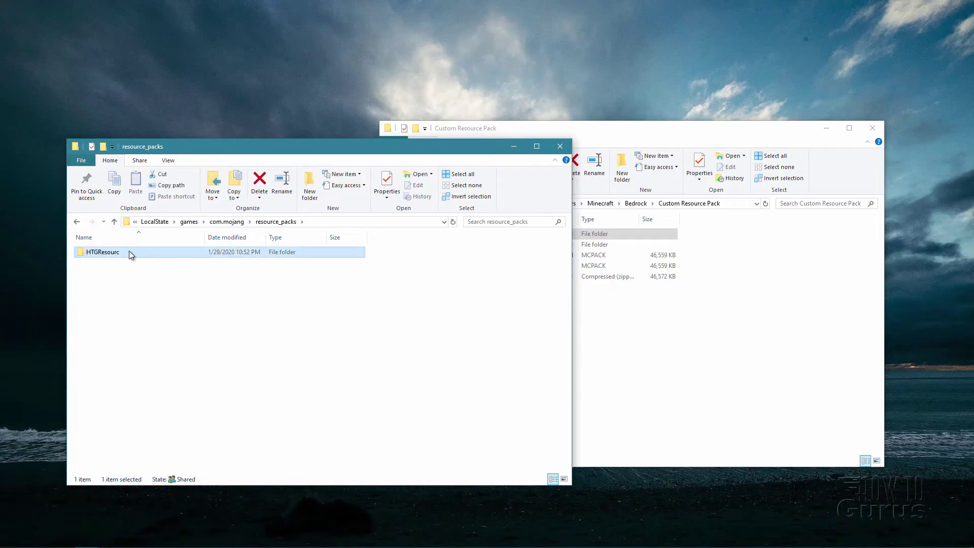
pyautogui.doubleClick(83, 252)
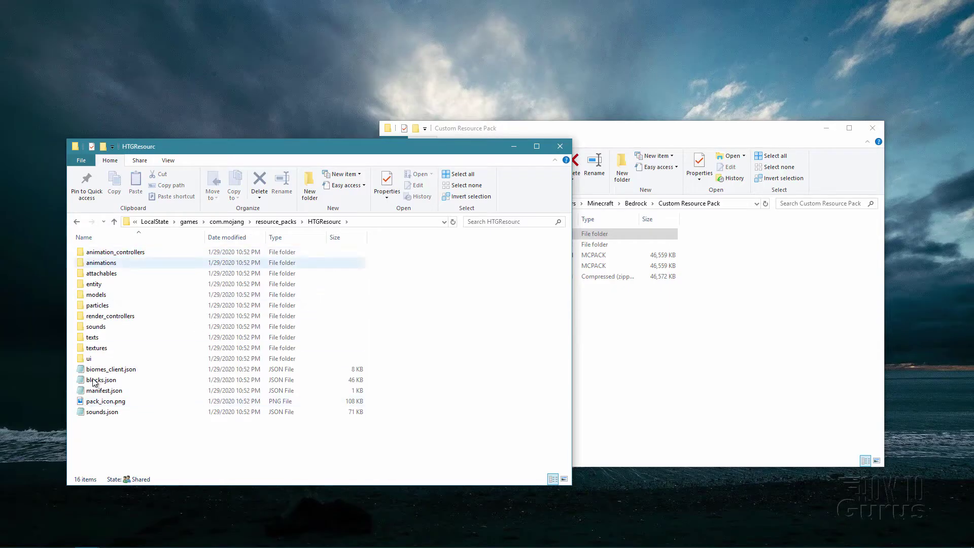
# Show Vanilla_Resource_Pack_1.13.3 in the right window and resource_packs in the left one
pyautogui.click(842, 159)
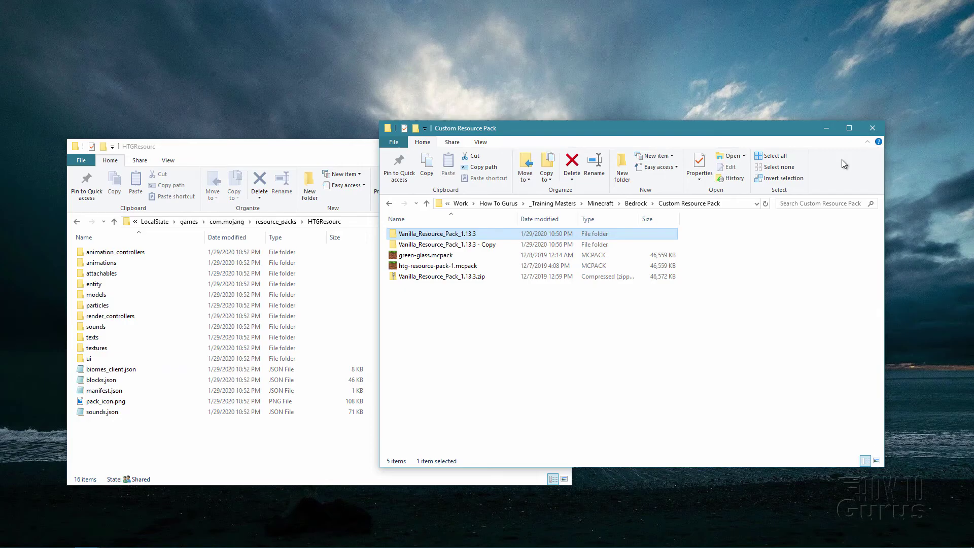
pyautogui.doubleClick(426, 235)
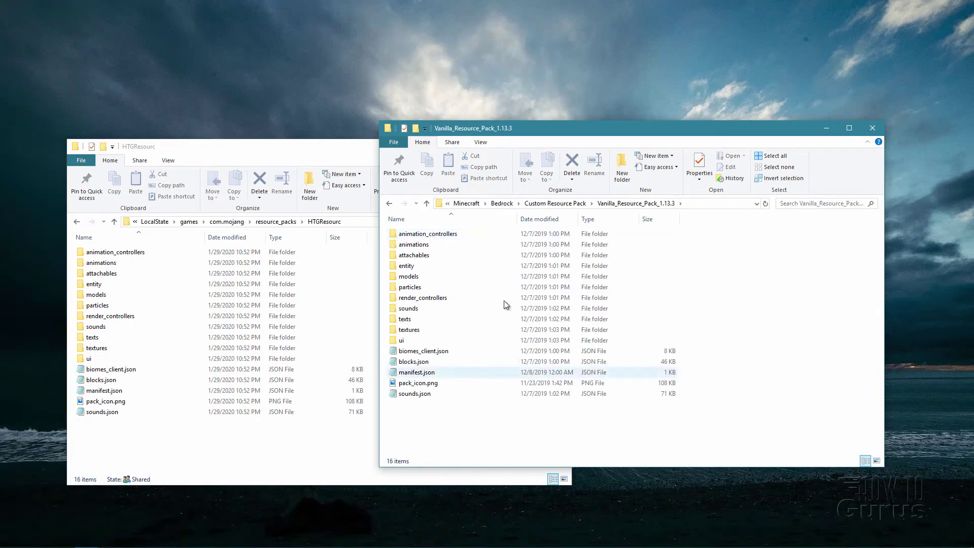
pyautogui.moveTo(508, 133); pyautogui.dragTo(561, 142)
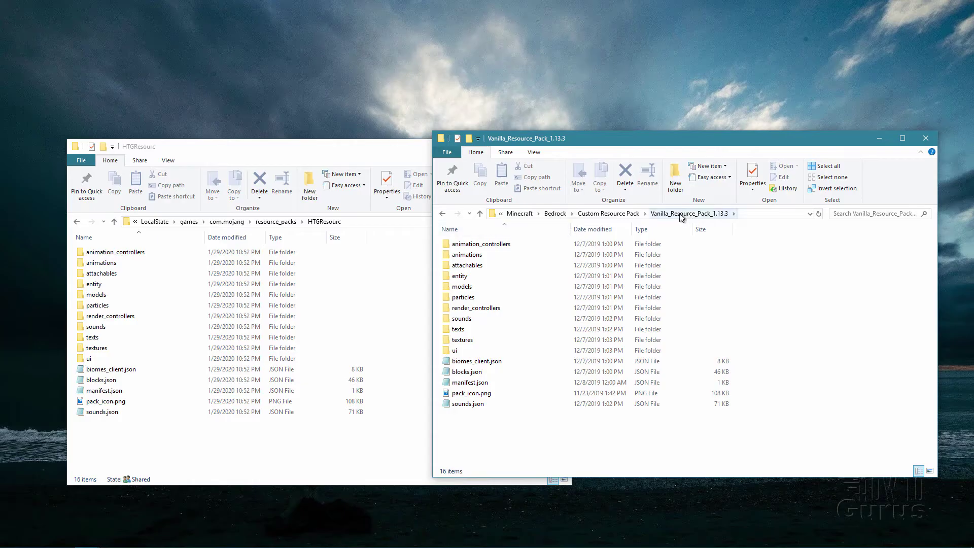
pyautogui.click(360, 217)
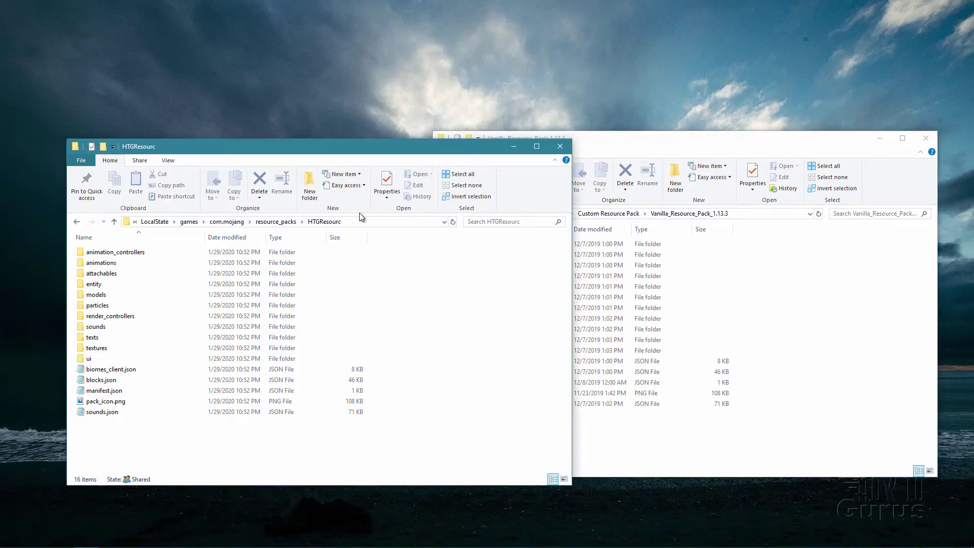
pyautogui.click(276, 222)
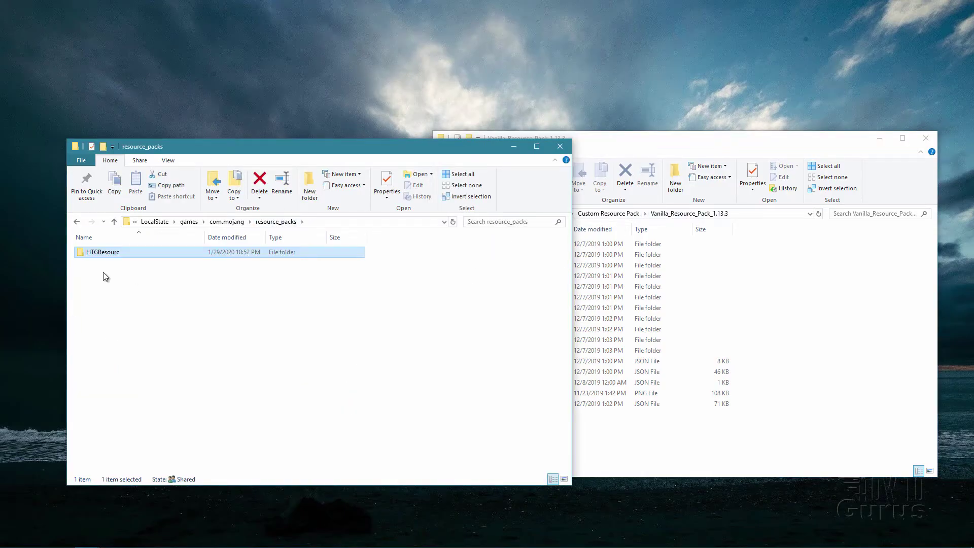
pyautogui.moveTo(299, 147); pyautogui.dragTo(282, 141)
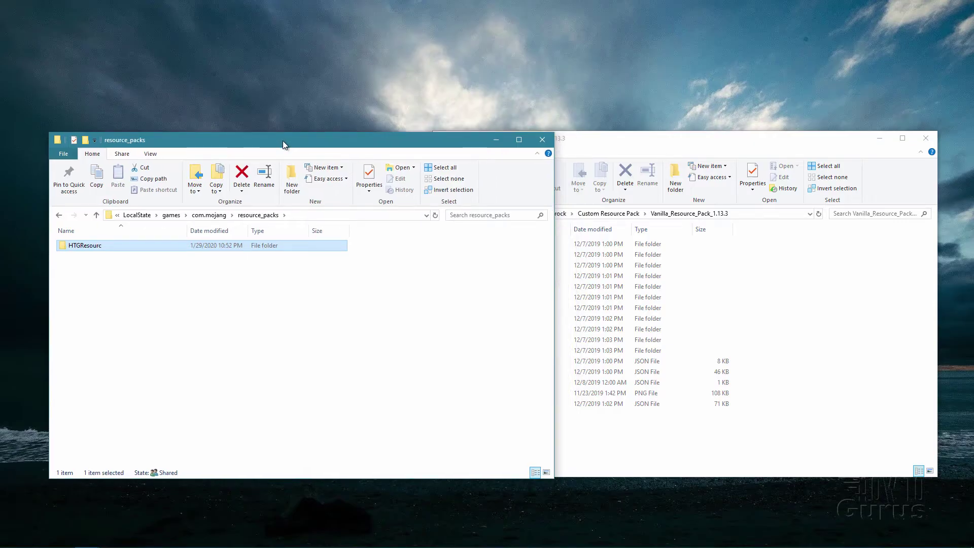
# Keep resource_packs in one window and take the other up to Custom Resource Pack
pyautogui.moveTo(282, 141); pyautogui.dragTo(278, 147)
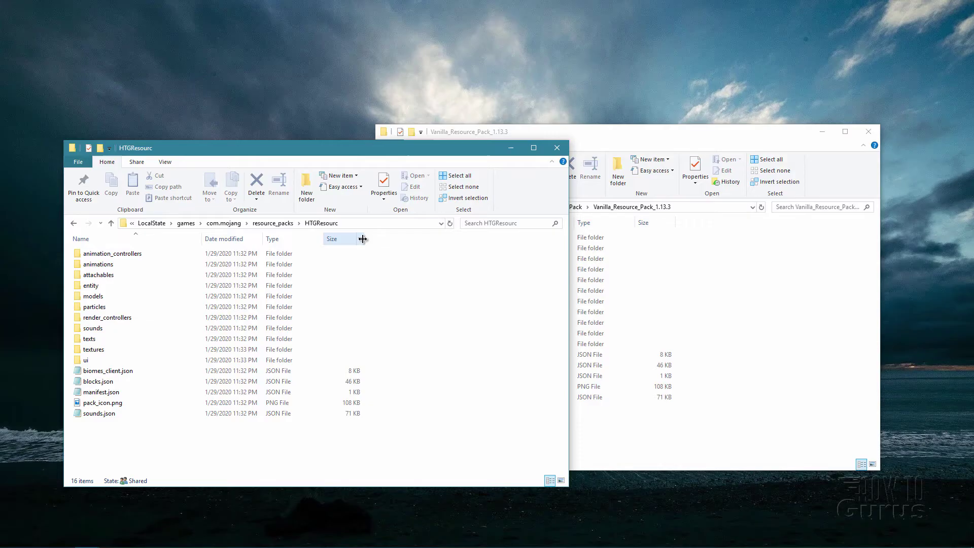
pyautogui.click(274, 226)
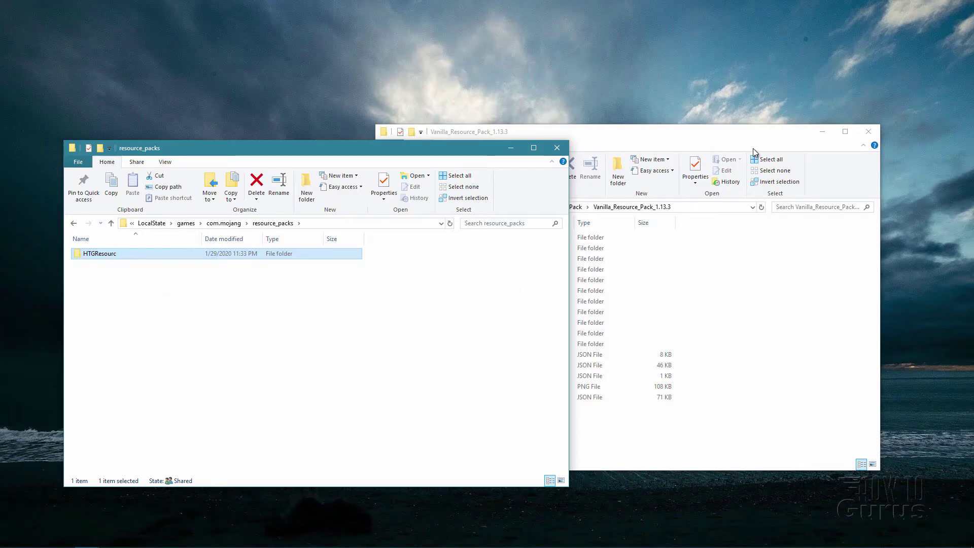
pyautogui.click(752, 133)
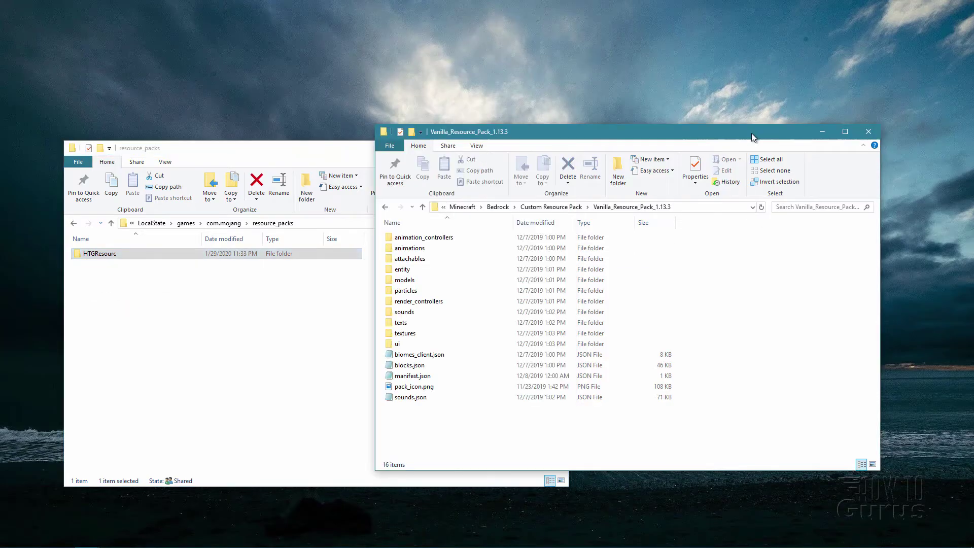
pyautogui.click(551, 207)
pyautogui.moveTo(582, 143); pyautogui.dragTo(622, 148)
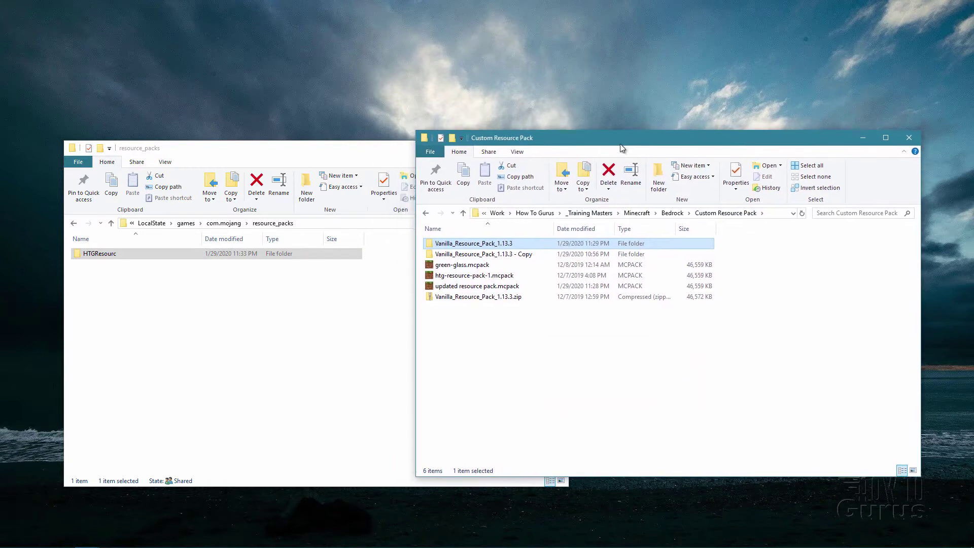
# Copy the HTGResourc folder and paste it into Custom Resource Pack
pyautogui.click(90, 253)
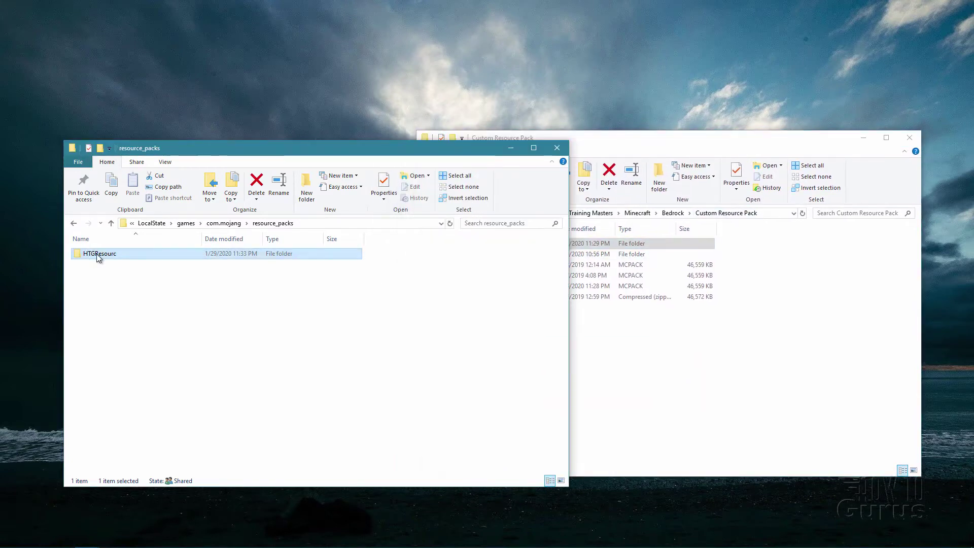
pyautogui.rightClick(96, 253)
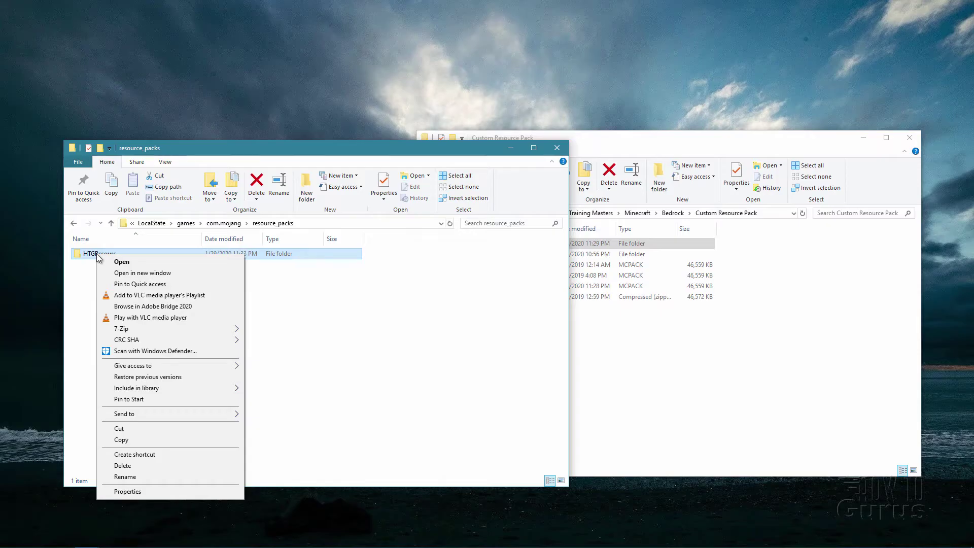
pyautogui.click(135, 440)
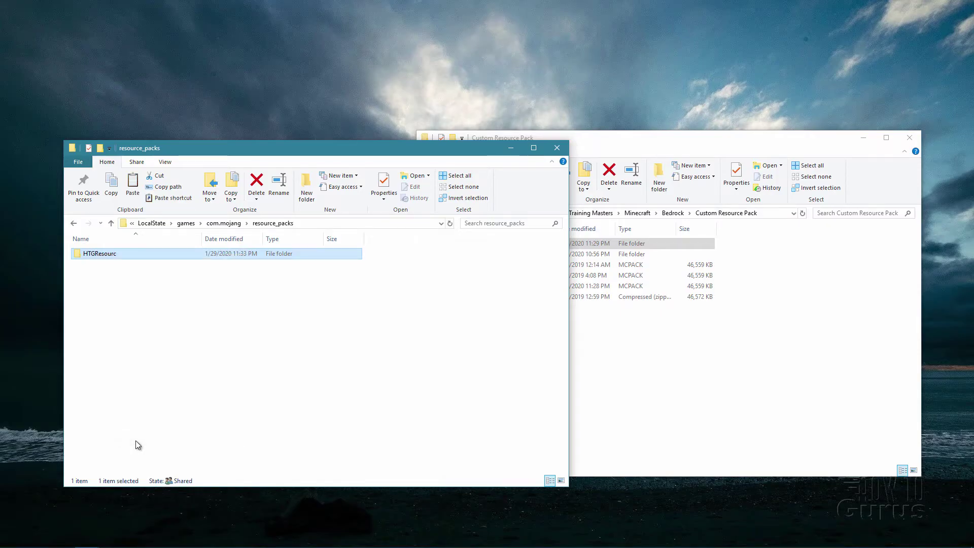
pyautogui.click(696, 243)
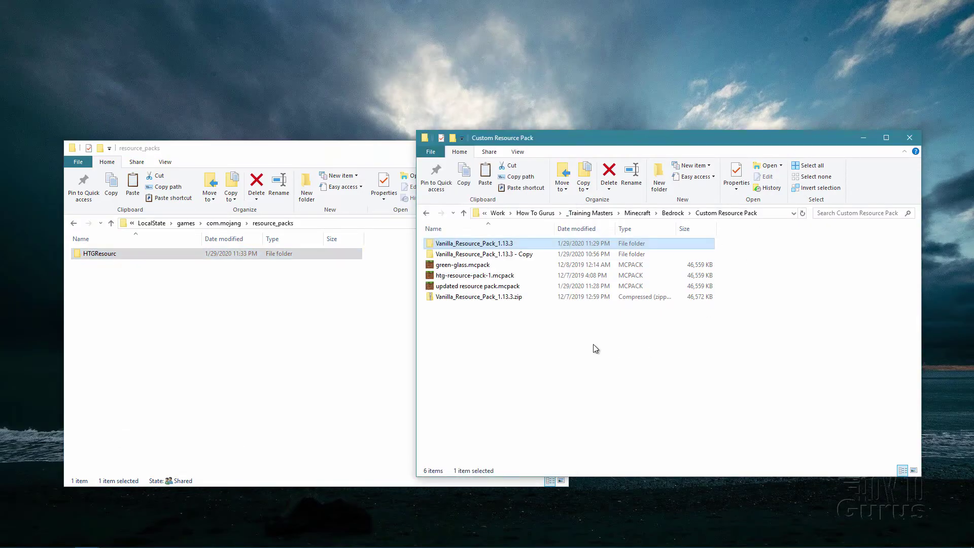
pyautogui.click(538, 352)
pyautogui.rightClick(509, 348)
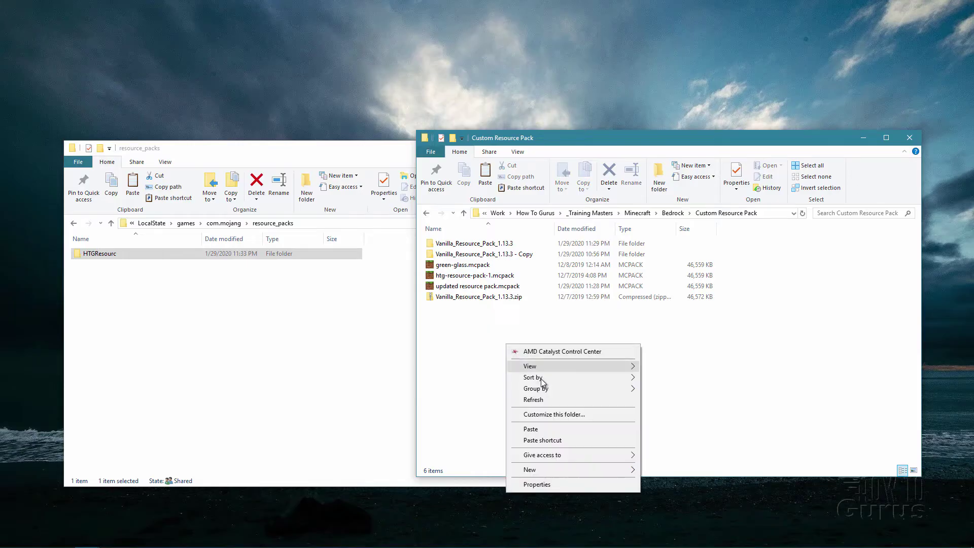
pyautogui.click(544, 427)
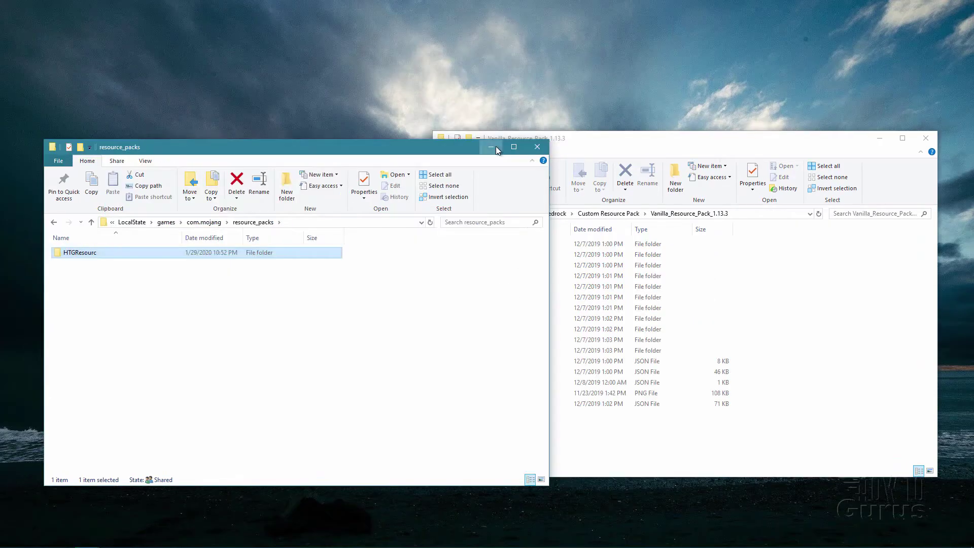
pyautogui.click(495, 146)
# Open manifest.json, check the header and module uuid values, and close it unchanged
pyautogui.moveTo(574, 149); pyautogui.dragTo(352, 161)
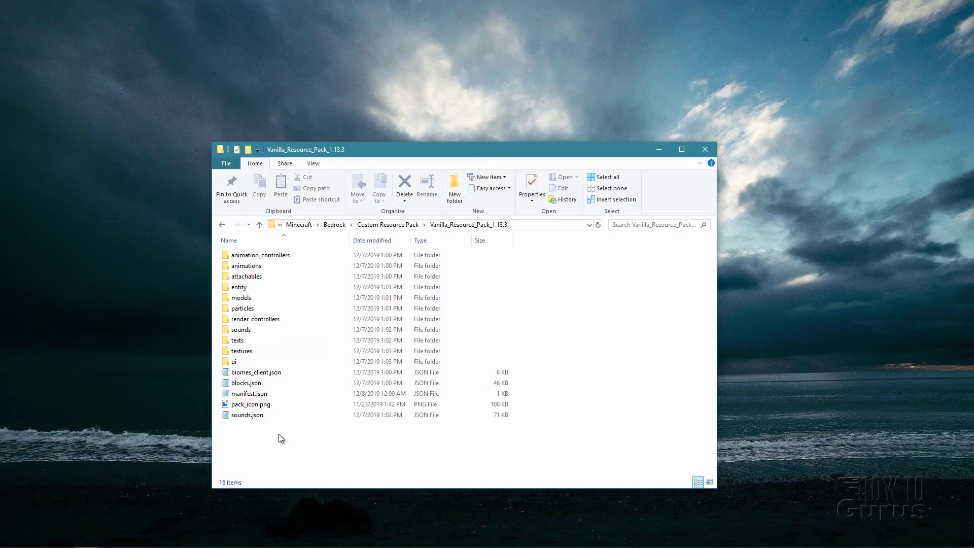
pyautogui.click(231, 394)
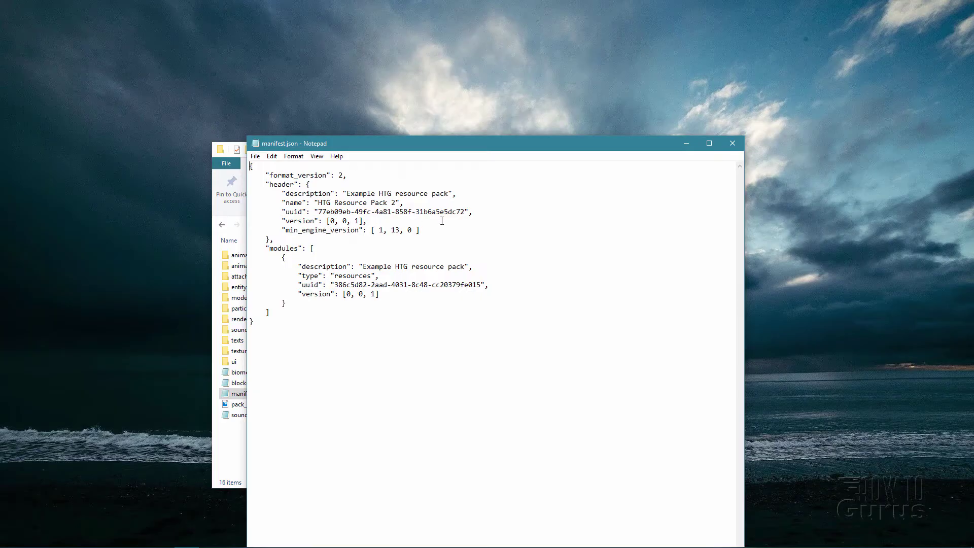
pyautogui.moveTo(466, 210); pyautogui.dragTo(323, 205)
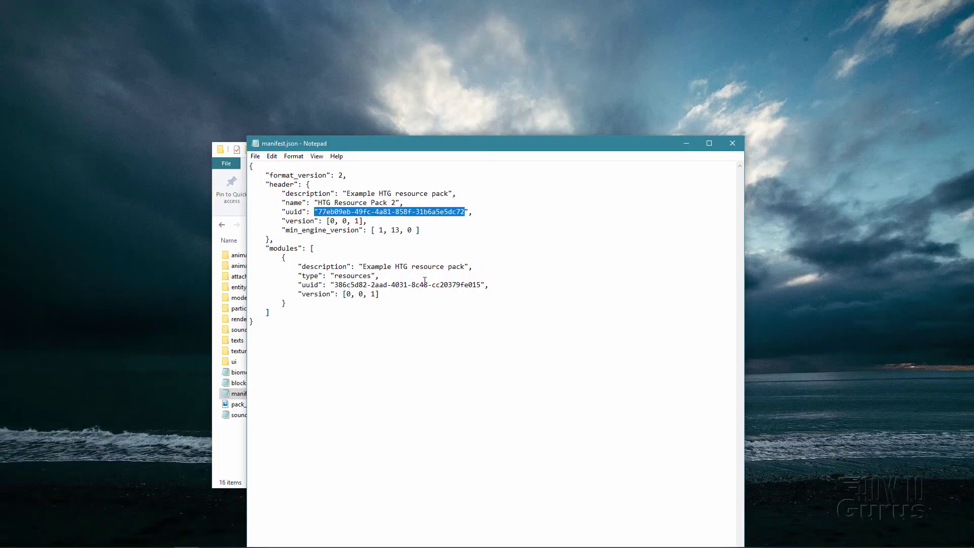
pyautogui.moveTo(481, 286); pyautogui.dragTo(348, 286)
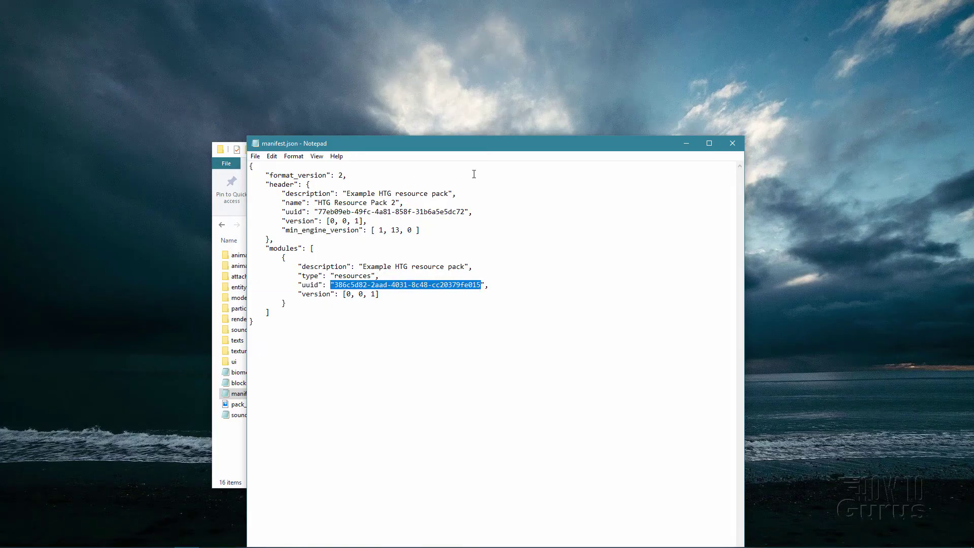
pyautogui.click(732, 147)
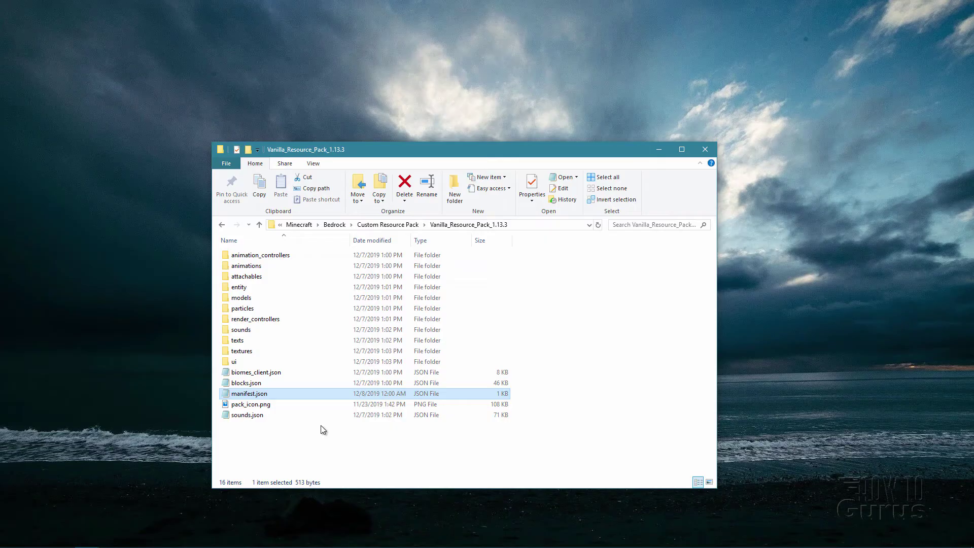
# Select all 16 items from animation_controllers through sounds.json and bring up the 7-Zip menu
pyautogui.click(286, 437)
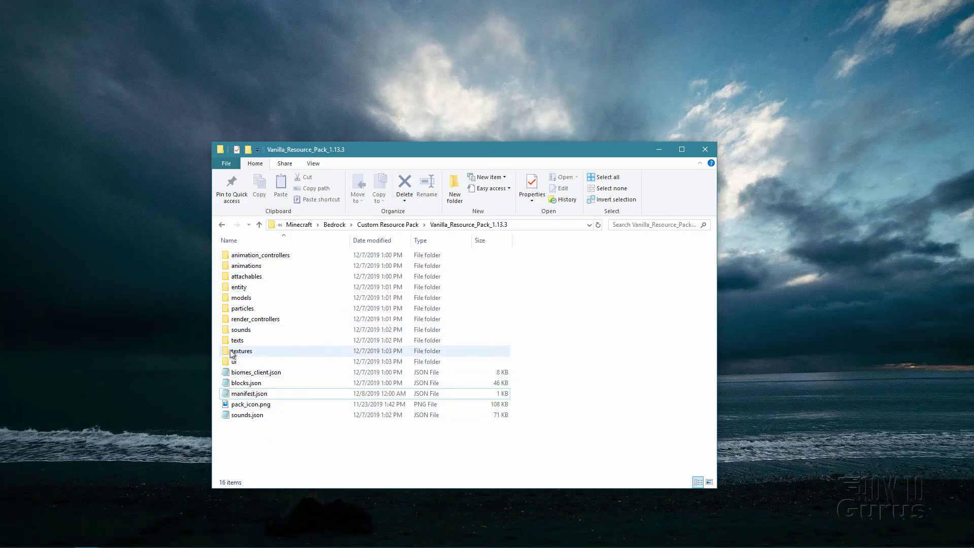
pyautogui.click(281, 351)
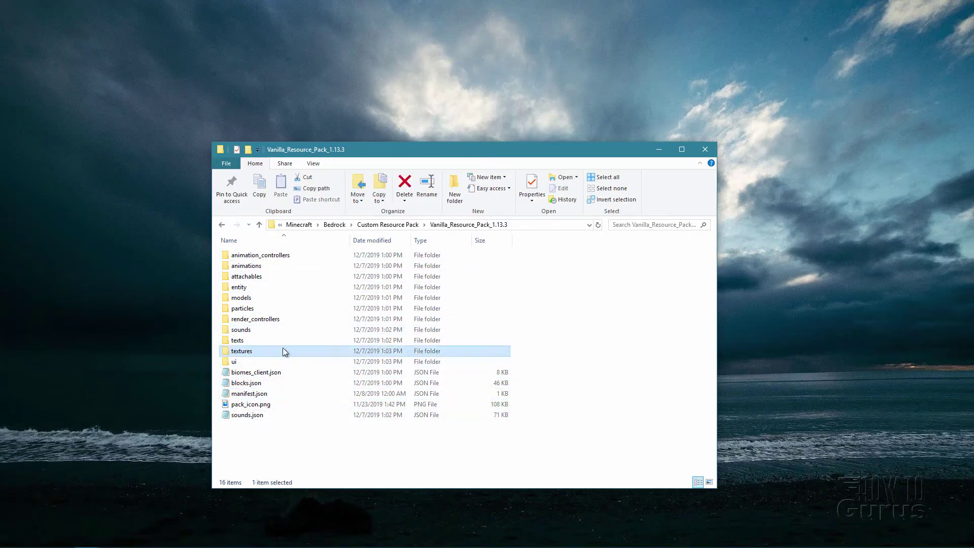
pyautogui.click(255, 258)
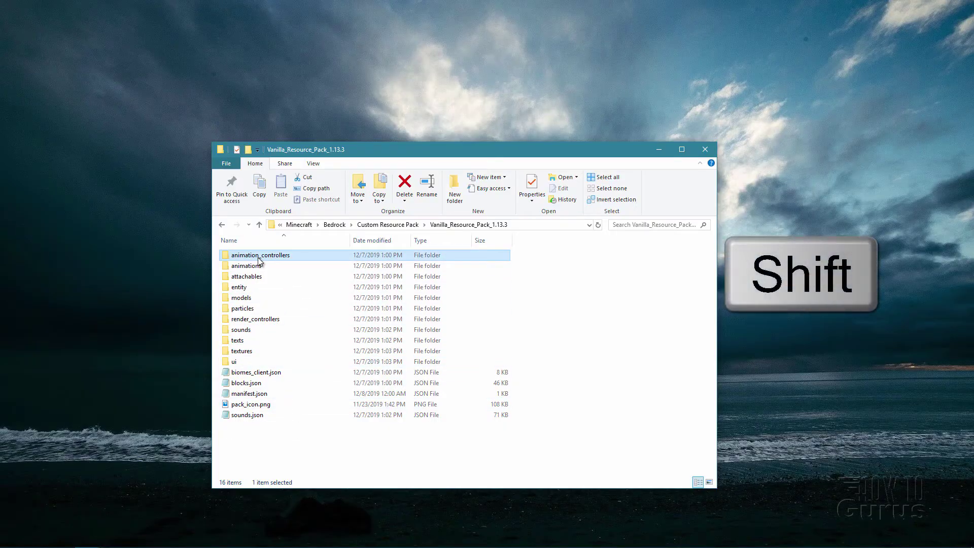
pyautogui.keyDown('shift'); pyautogui.click(260, 415); pyautogui.keyUp('shift')
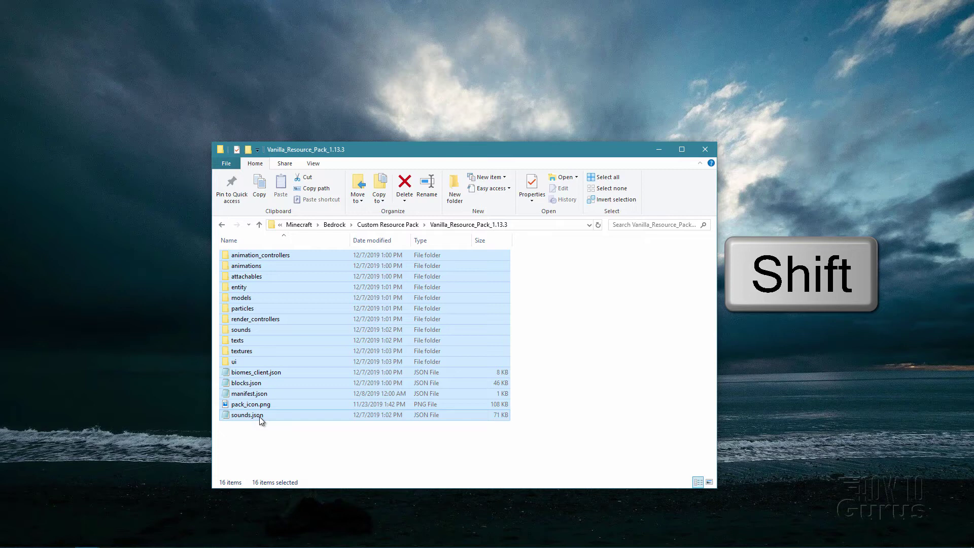
pyautogui.rightClick(258, 340)
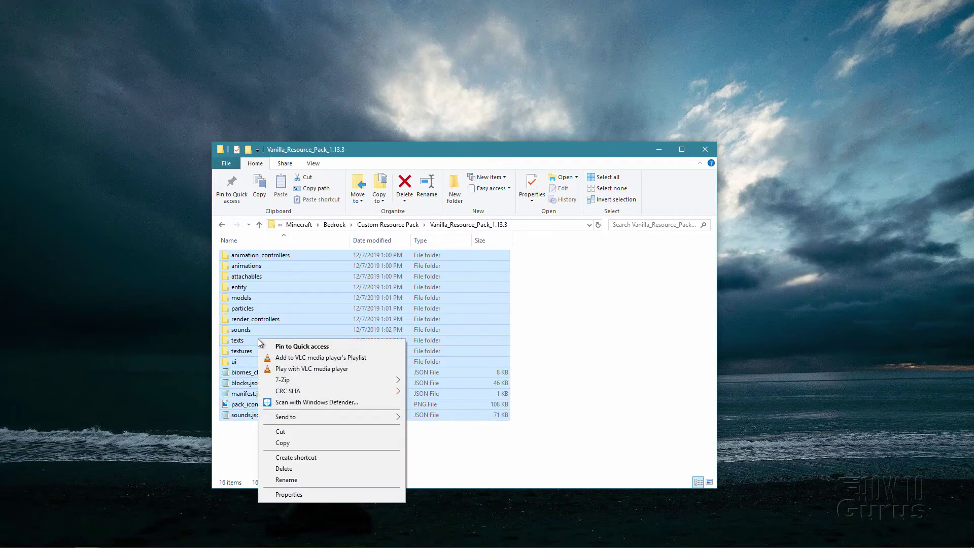
pyautogui.moveTo(306, 380)
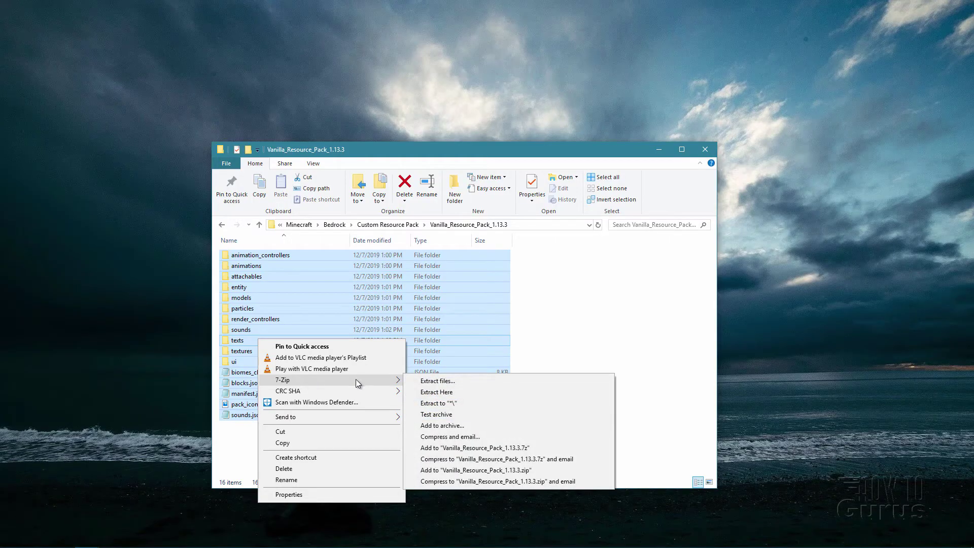
# Compress the selected pack files into a zip archive named 'updated resource pack'
pyautogui.click(440, 426)
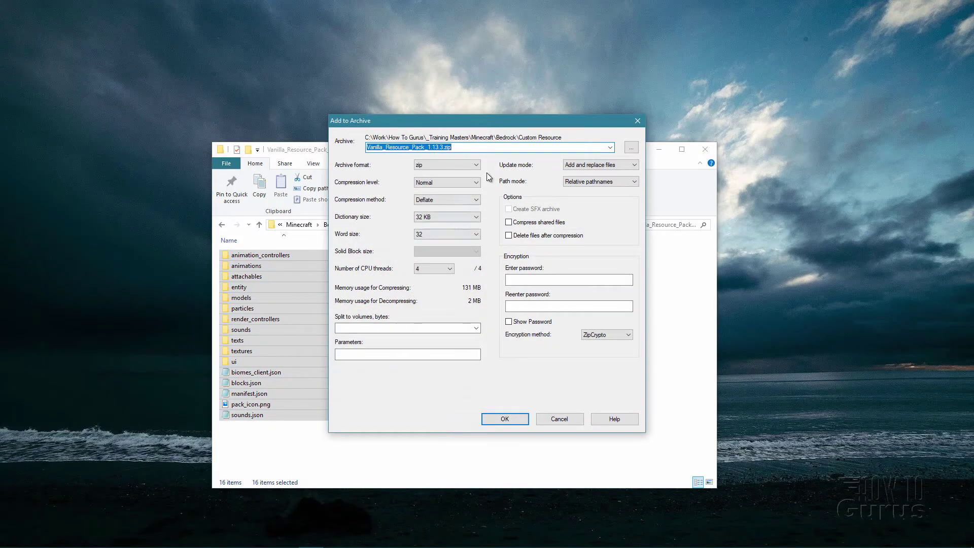
pyautogui.click(478, 164)
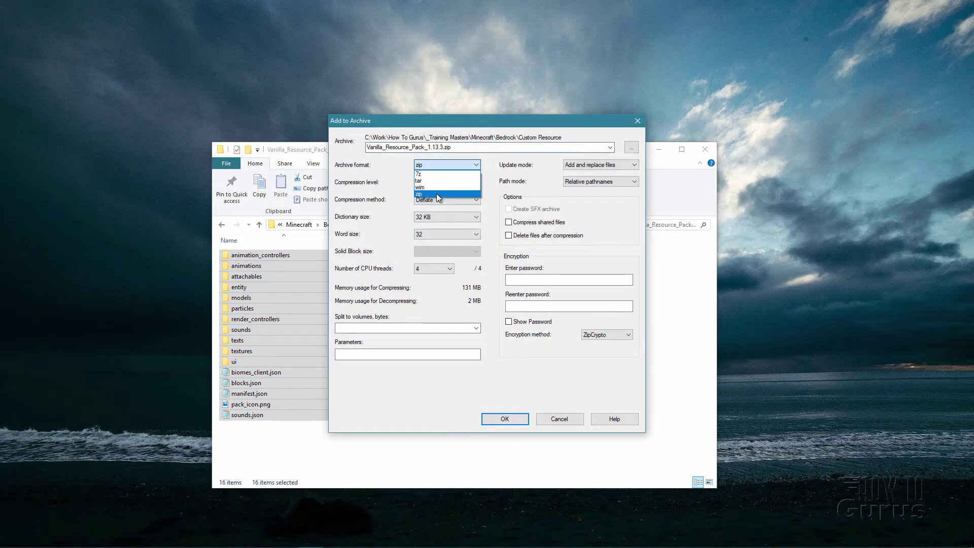
pyautogui.click(422, 194)
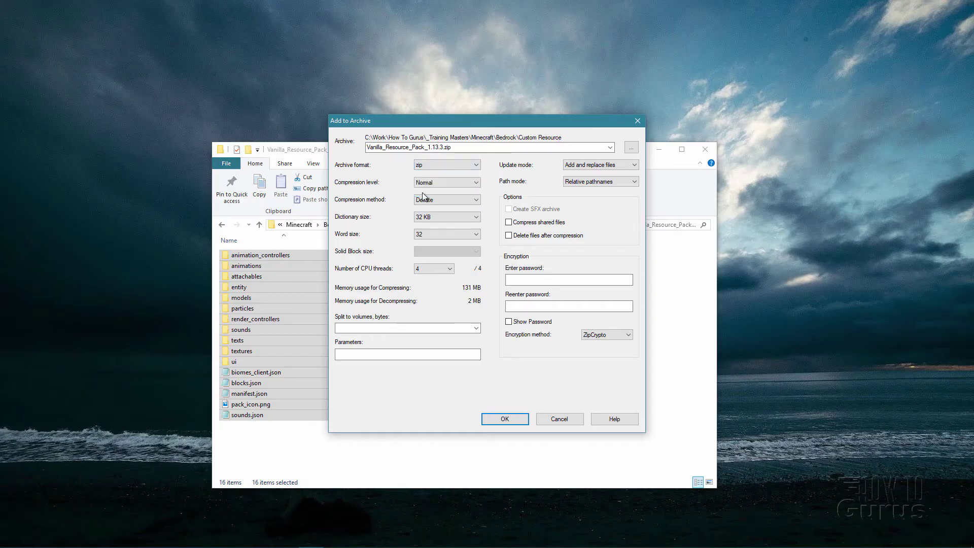
pyautogui.click(445, 148)
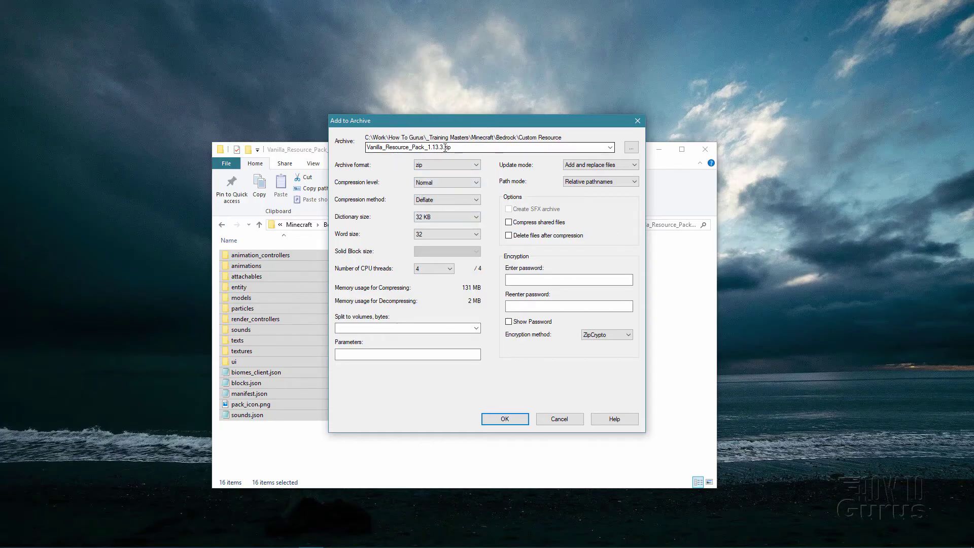
pyautogui.moveTo(445, 147); pyautogui.dragTo(366, 147)
pyautogui.click(404, 147)
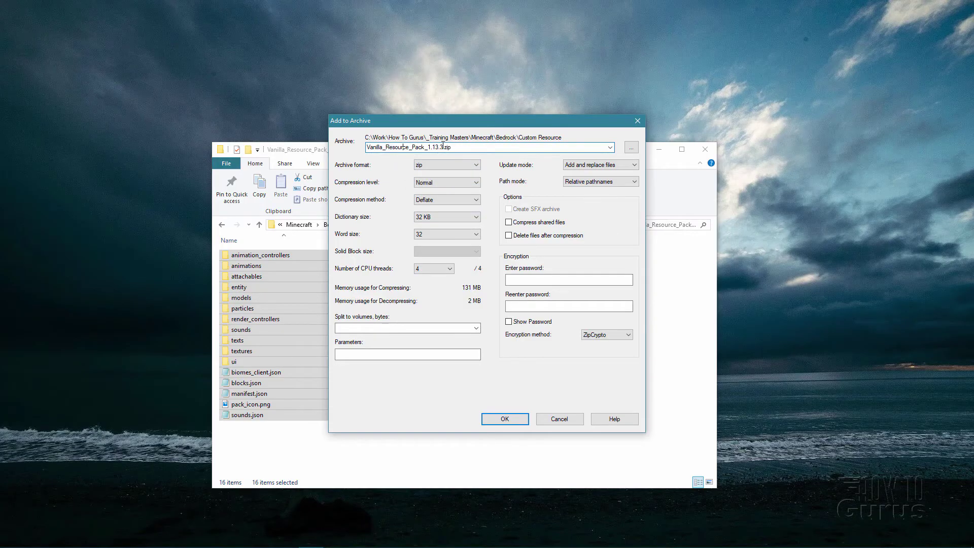
pyautogui.moveTo(443, 147); pyautogui.dragTo(357, 143)
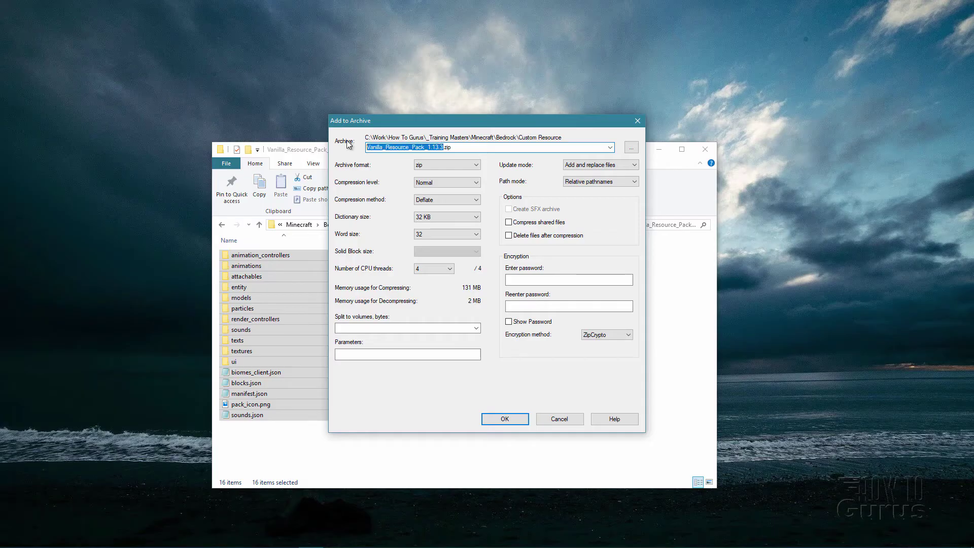
pyautogui.write('updated resour')
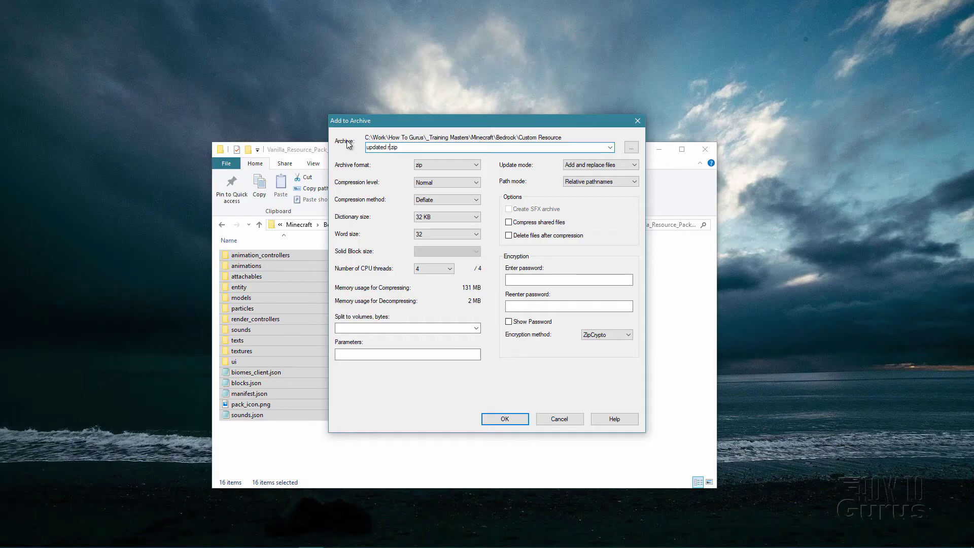
pyautogui.write('ce pack')
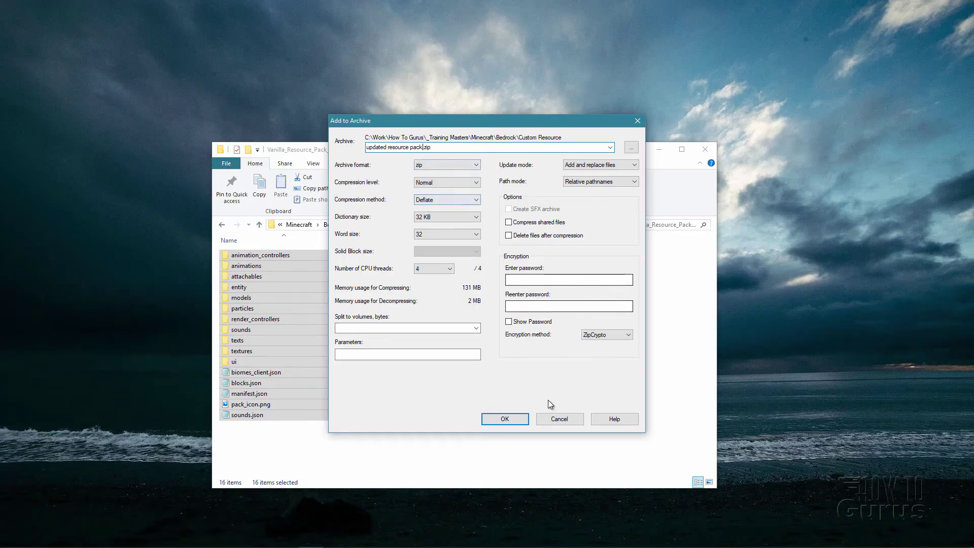
pyautogui.click(523, 419)
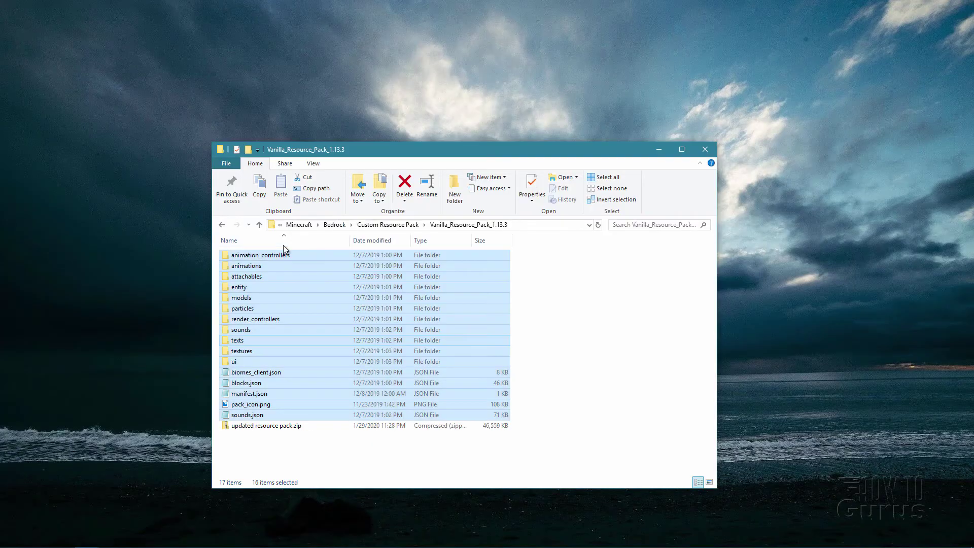
# Move updated resource pack.zip into the Custom Resource Pack folder
pyautogui.click(307, 427)
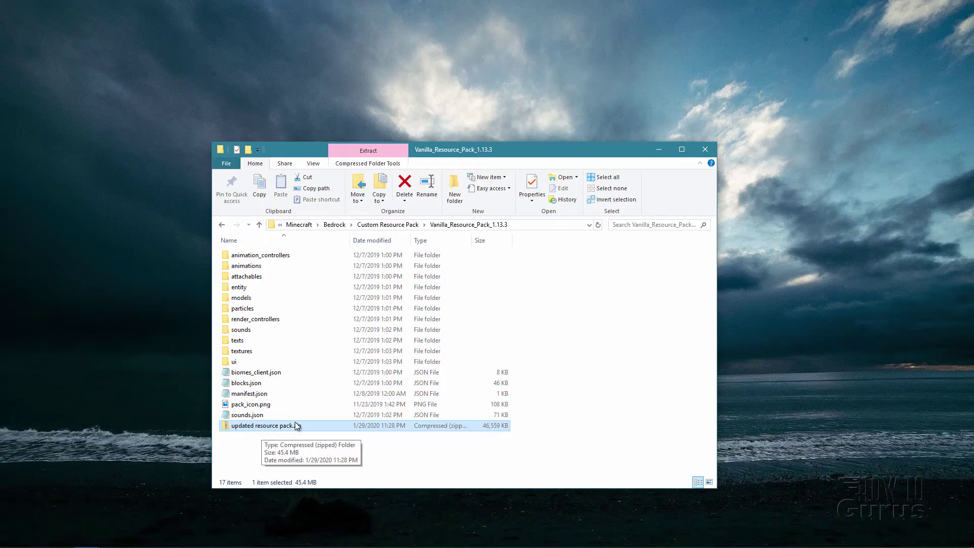
pyautogui.moveTo(244, 428); pyautogui.dragTo(398, 229)
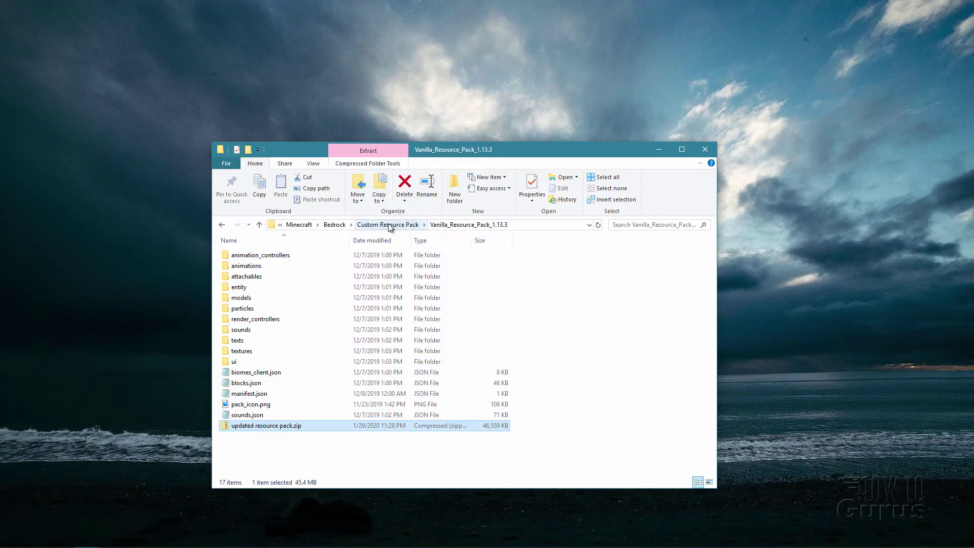
pyautogui.click(387, 224)
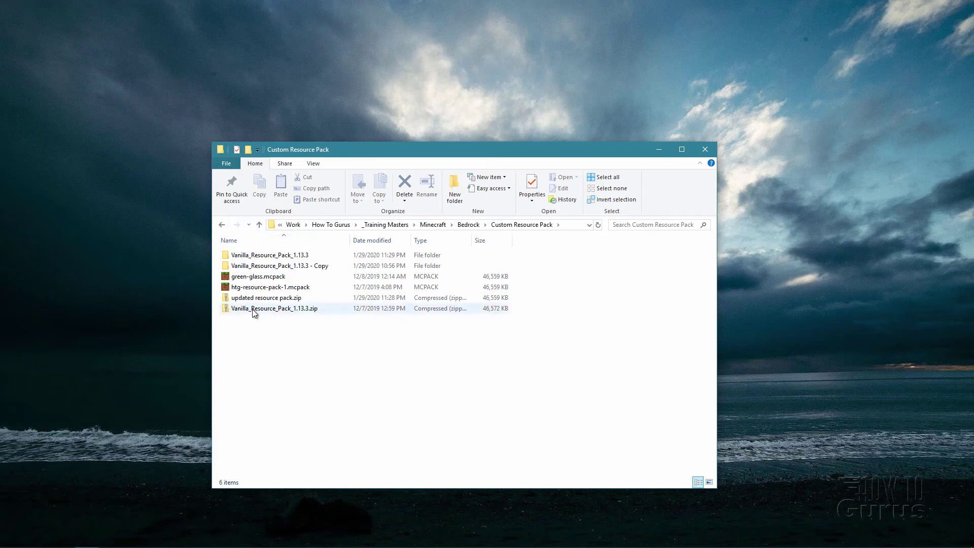
pyautogui.click(269, 300)
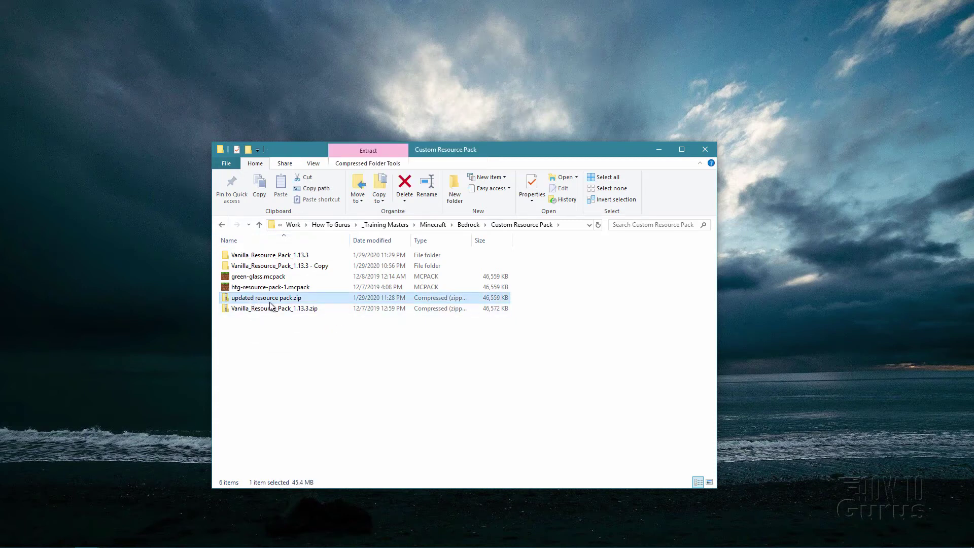
# Change the archive's extension from .zip to .mcpack, accepting the extension-change warning
pyautogui.click(302, 300)
pyautogui.click(302, 300)
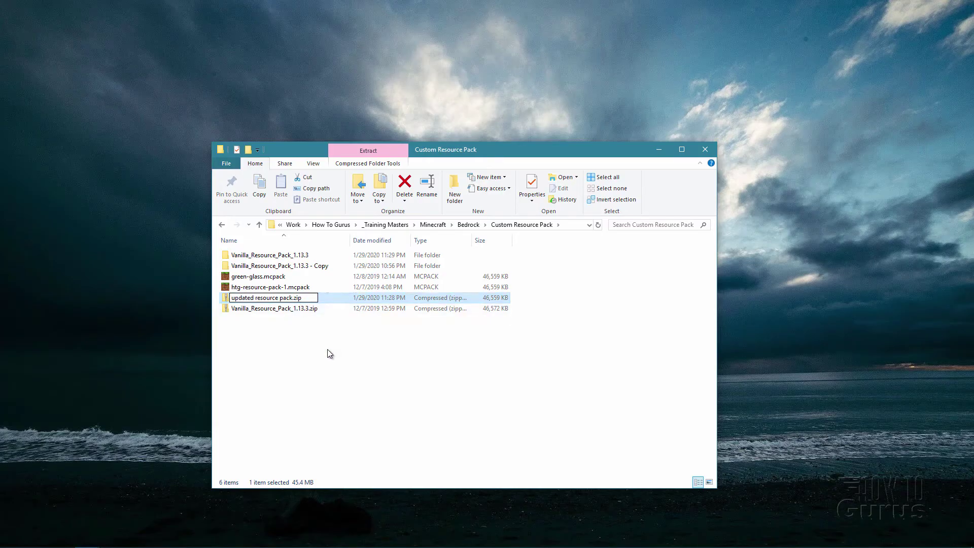
pyautogui.press('BackSpace')
pyautogui.press('BackSpace')
pyautogui.press('BackSpace')
pyautogui.write('mcpack')
pyautogui.press('Return')
pyautogui.moveTo(440, 229); pyautogui.dragTo(449, 248)
pyautogui.click(543, 303)
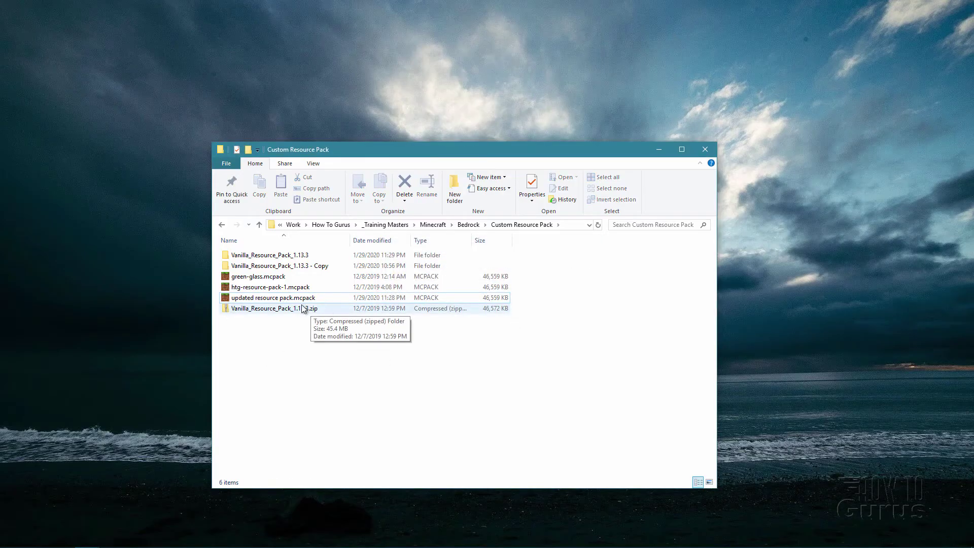
pyautogui.click(224, 298)
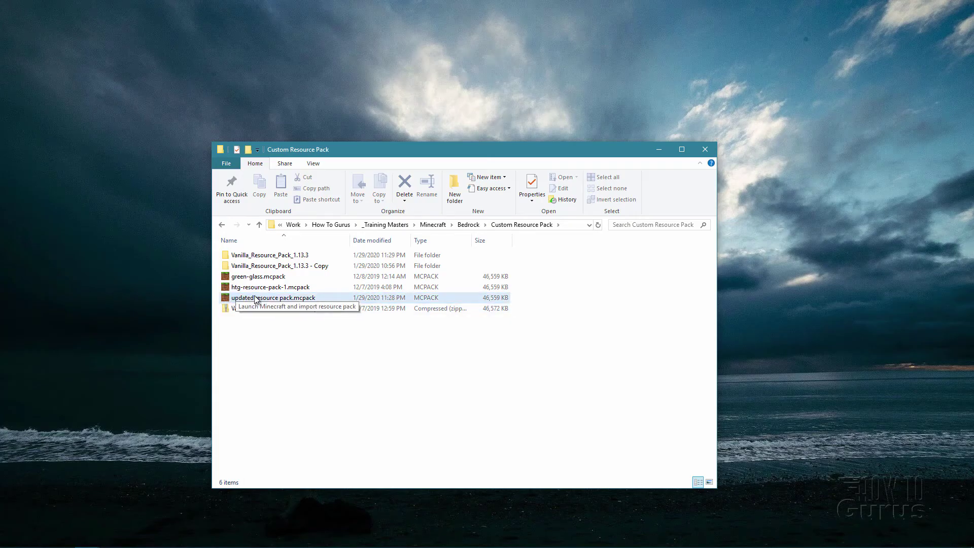
# Launch updated resource pack.mcpack so Minecraft starts and imports it
pyautogui.click(354, 471)
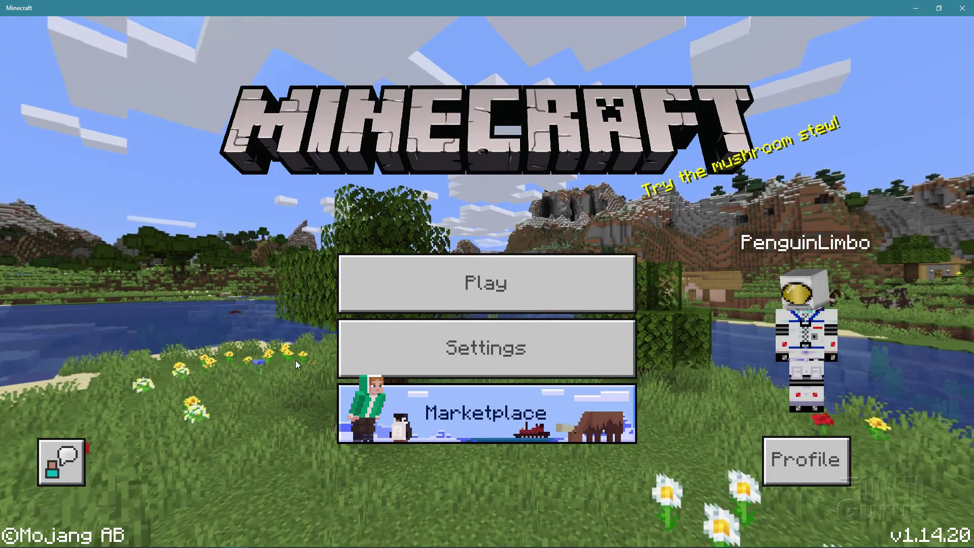
# Open Global Resources in Settings and expand the Active and My Packs sections
pyautogui.click(516, 349)
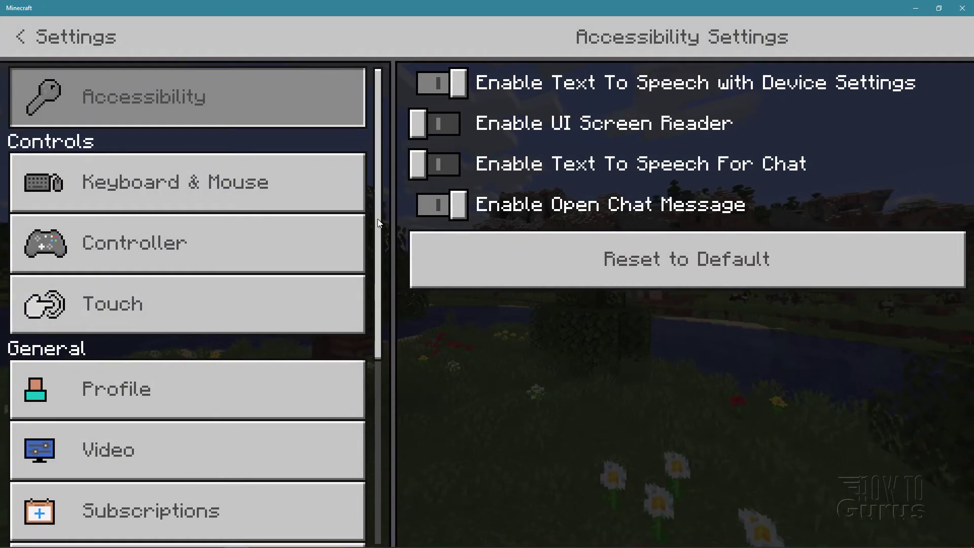
pyautogui.scroll(-1, 369, 272)
pyautogui.scroll(-4, 369, 272)
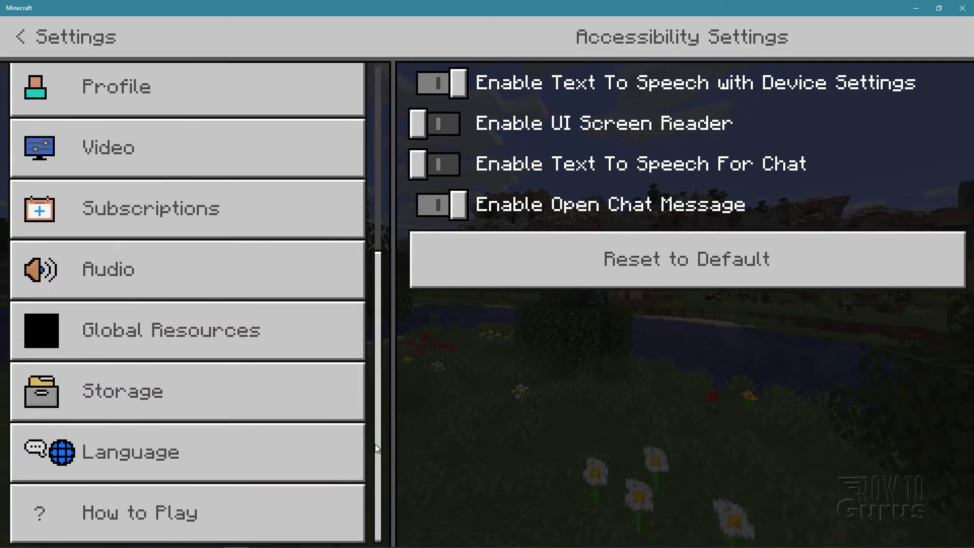
pyautogui.click(173, 330)
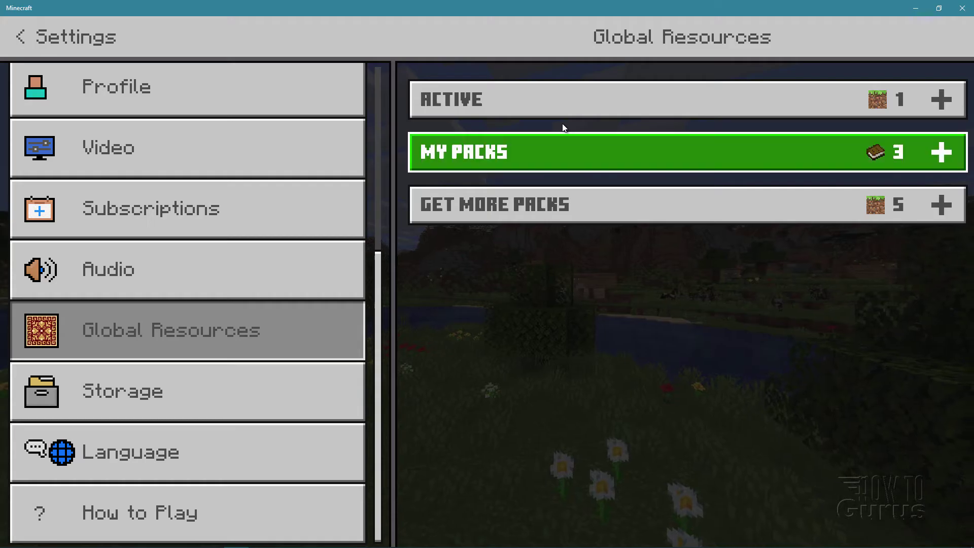
pyautogui.click(940, 100)
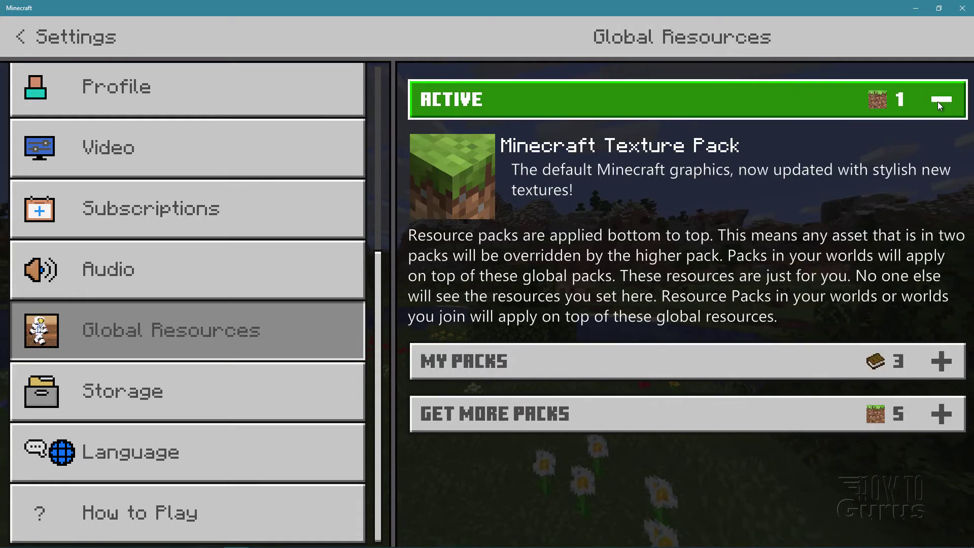
pyautogui.click(942, 361)
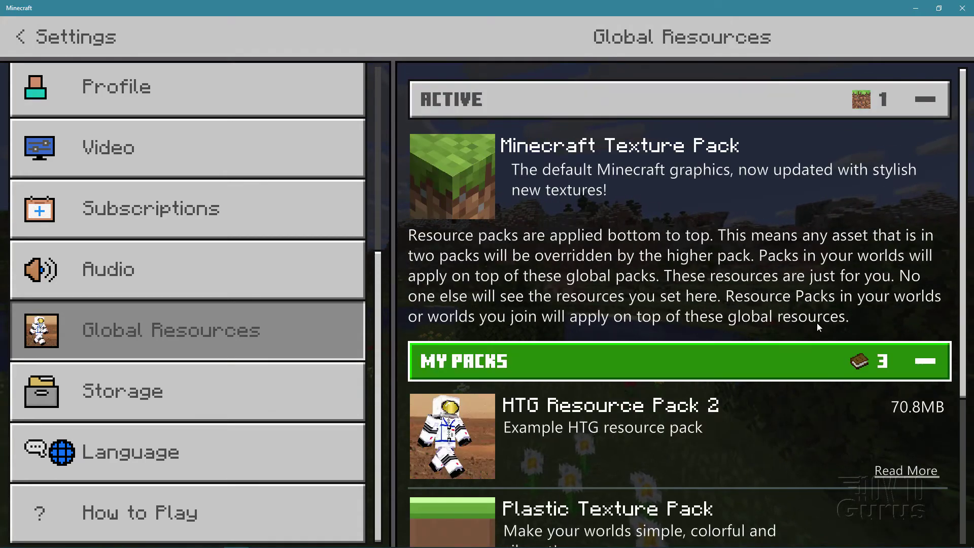
# Activate HTG Resource Pack 2 globally, then deactivate it again
pyautogui.click(605, 434)
pyautogui.click(657, 511)
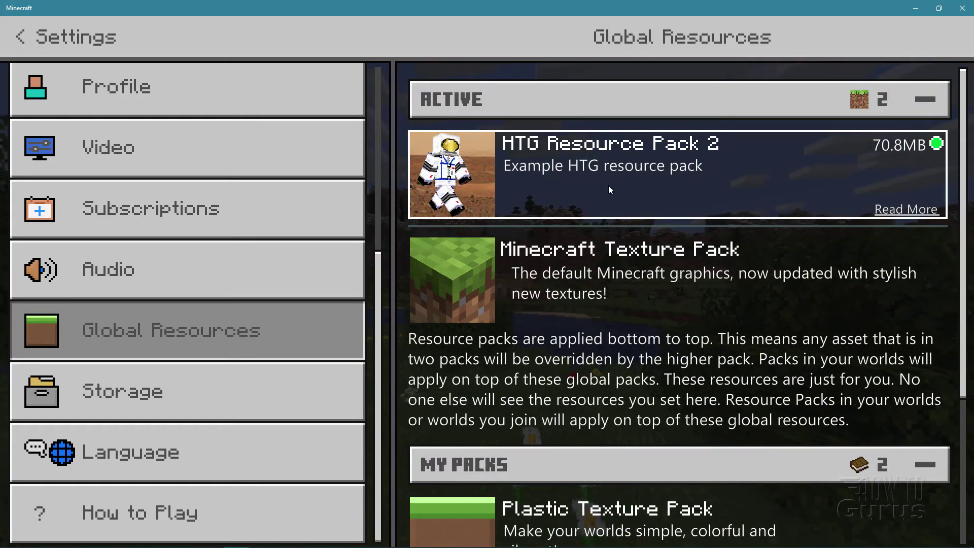
pyautogui.click(672, 179)
pyautogui.click(642, 248)
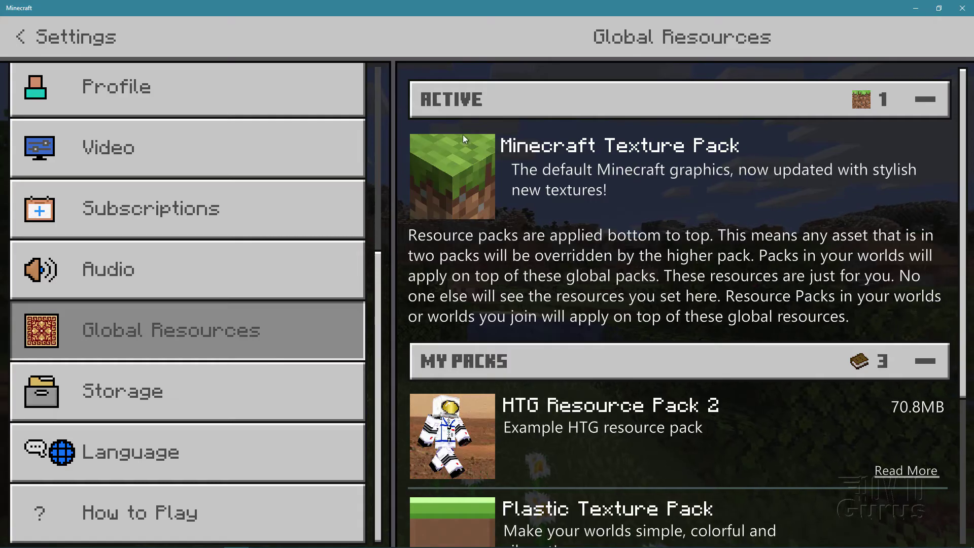
pyautogui.scroll(-3, 612, 258)
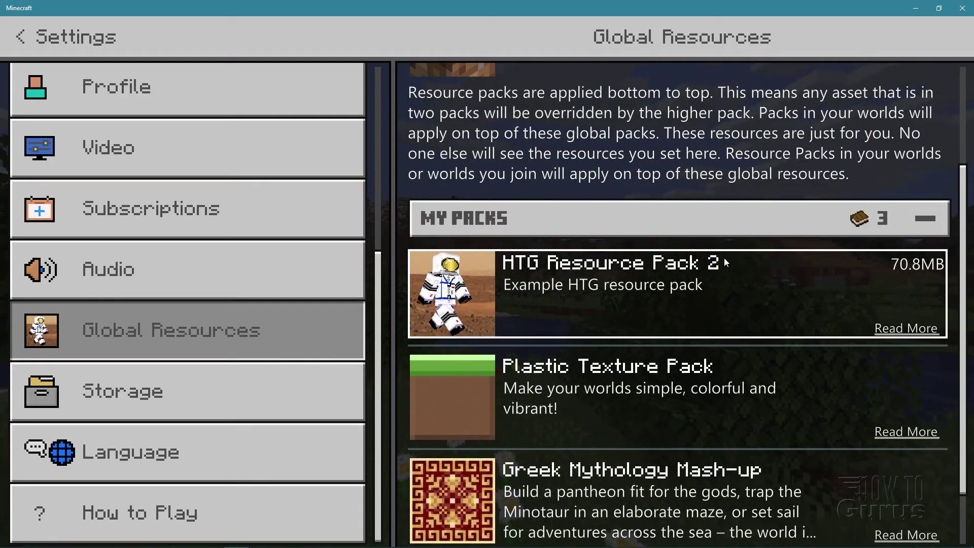
pyautogui.scroll(3, 595, 274)
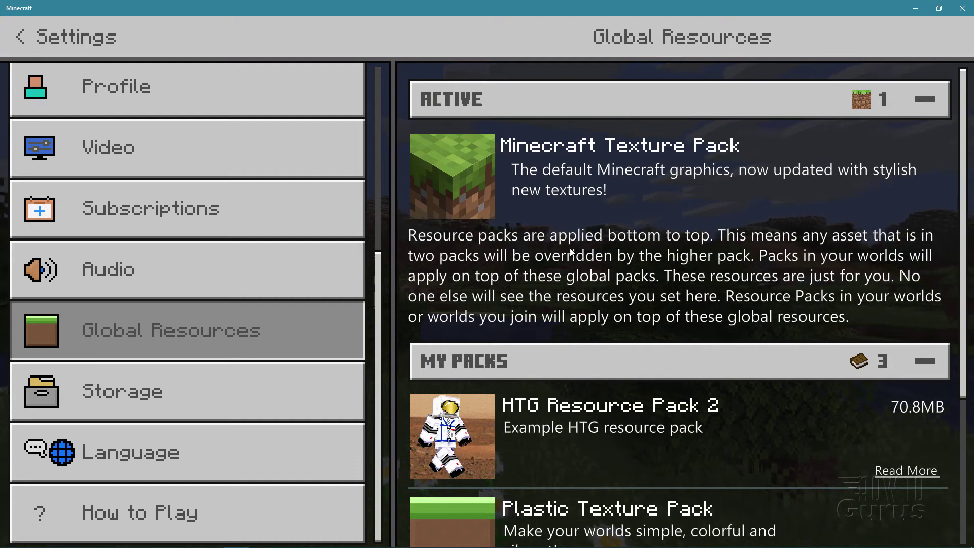
# Delete HTG Resource Pack 2 from Storage's Resource Packs and return to the main menu
pyautogui.click(176, 403)
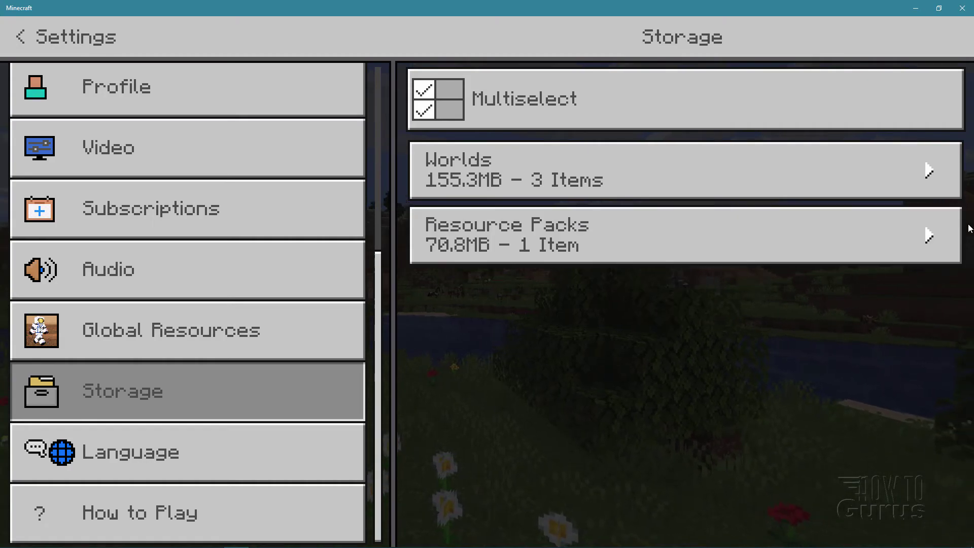
pyautogui.click(928, 236)
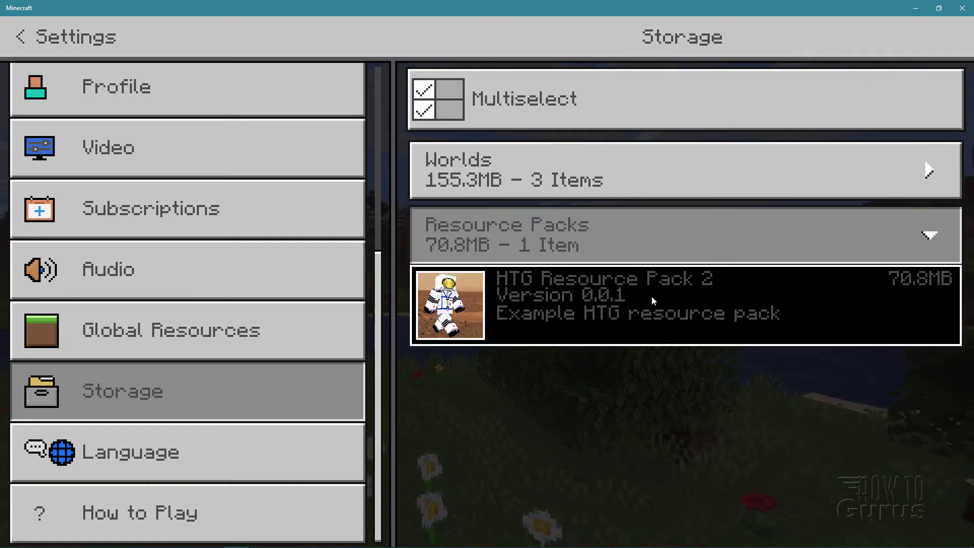
pyautogui.click(622, 298)
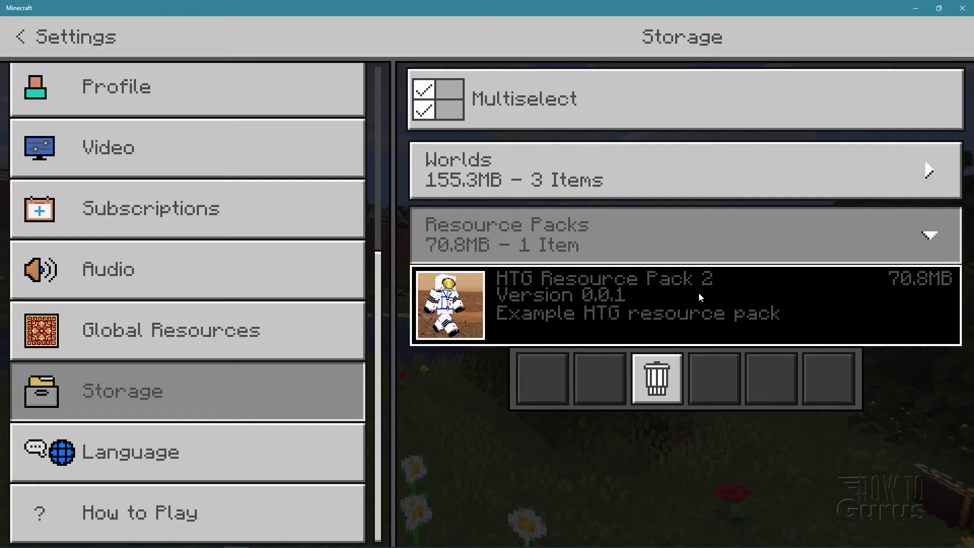
pyautogui.click(658, 380)
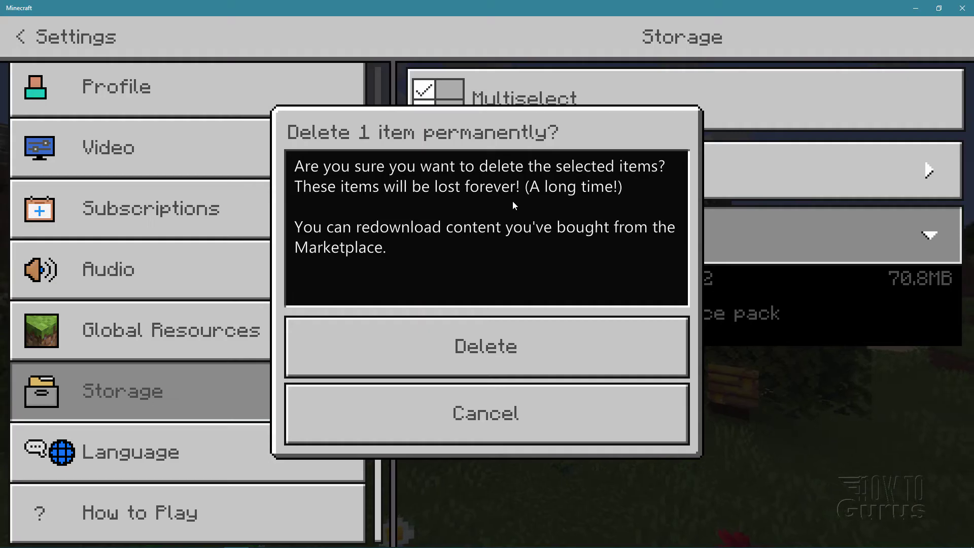
pyautogui.click(487, 349)
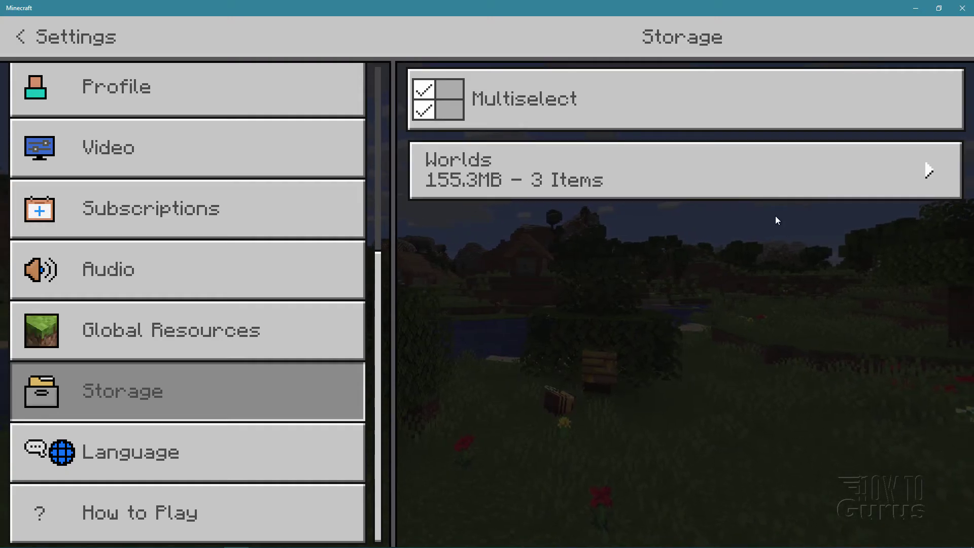
pyautogui.click(267, 338)
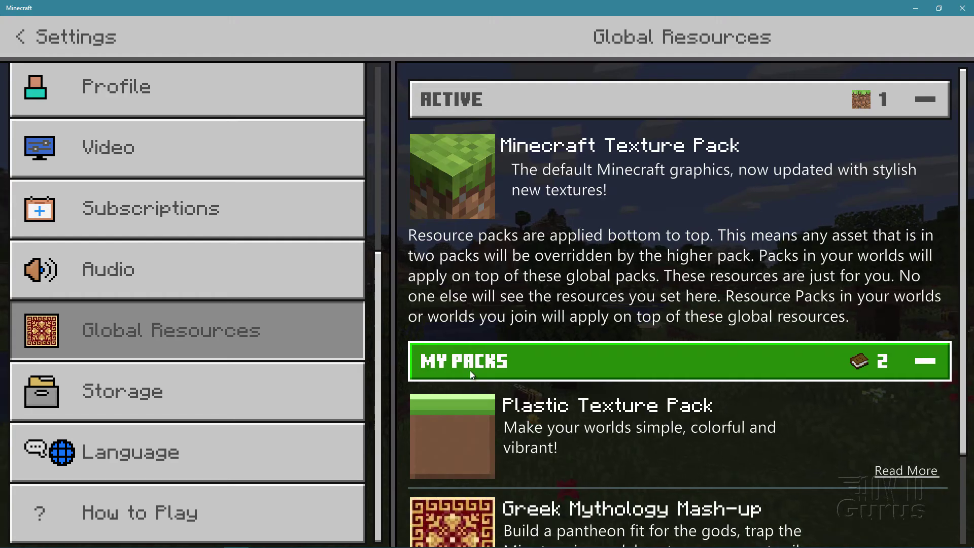
pyautogui.click(24, 38)
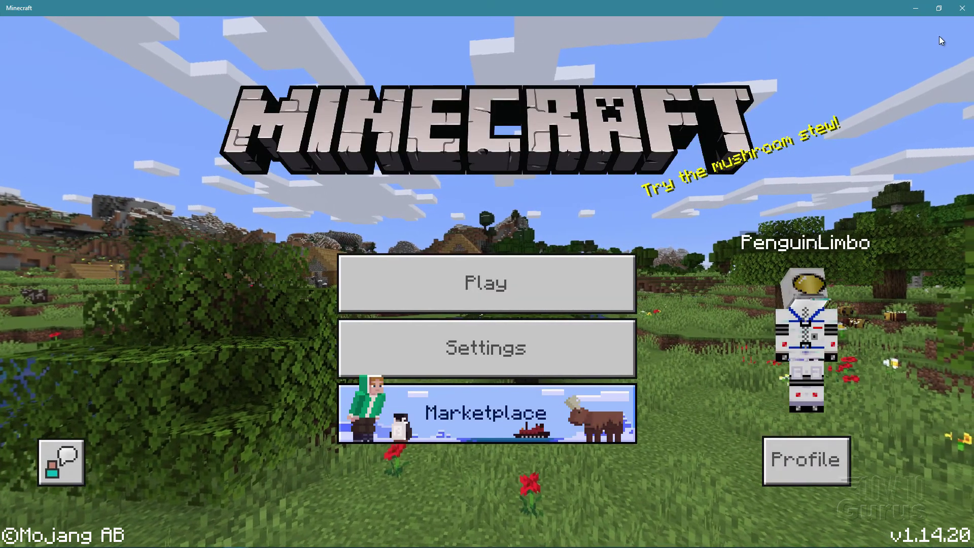
# Restore and reposition the Minecraft window, then open updated resource pack.mcpack from Explorer to import it
pyautogui.click(939, 8)
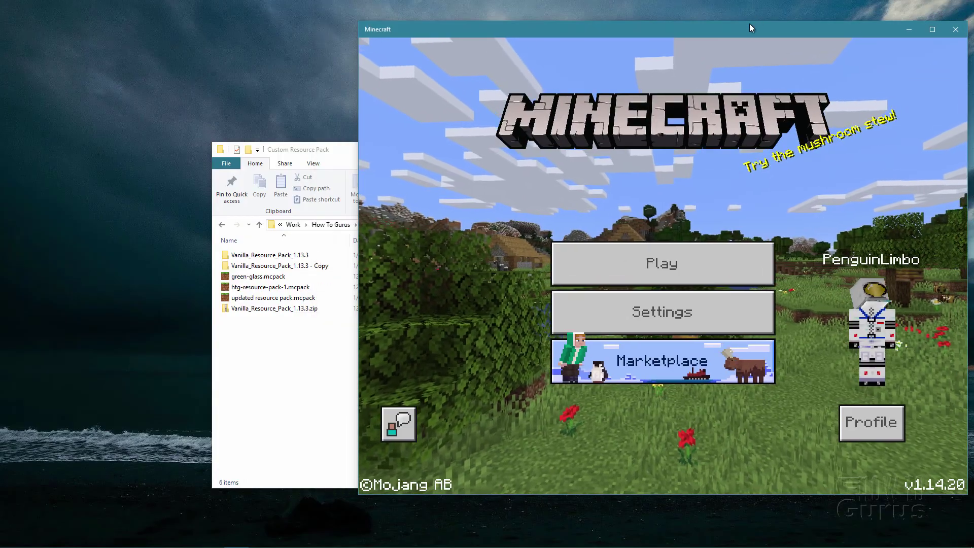
pyautogui.moveTo(750, 24); pyautogui.dragTo(456, 374)
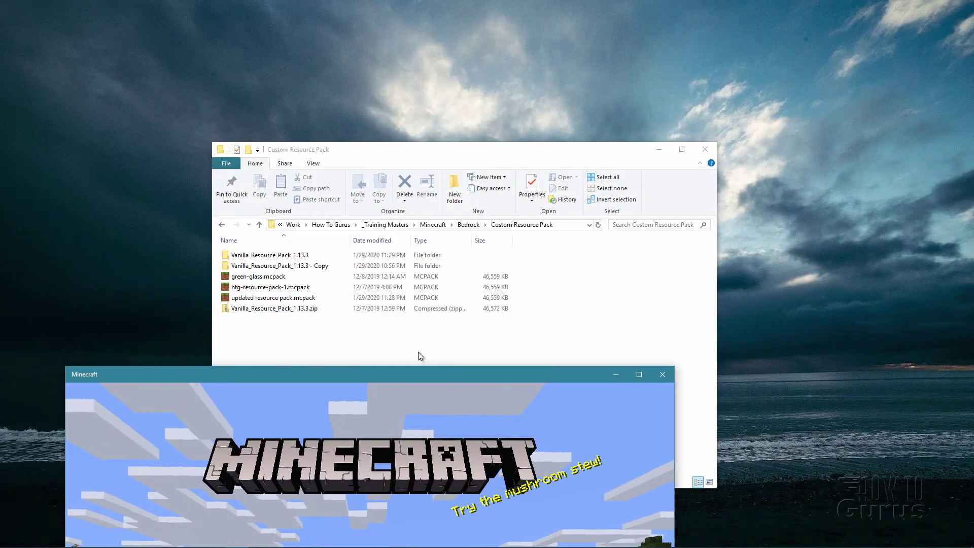
pyautogui.moveTo(417, 155); pyautogui.dragTo(429, 67)
pyautogui.click(265, 210)
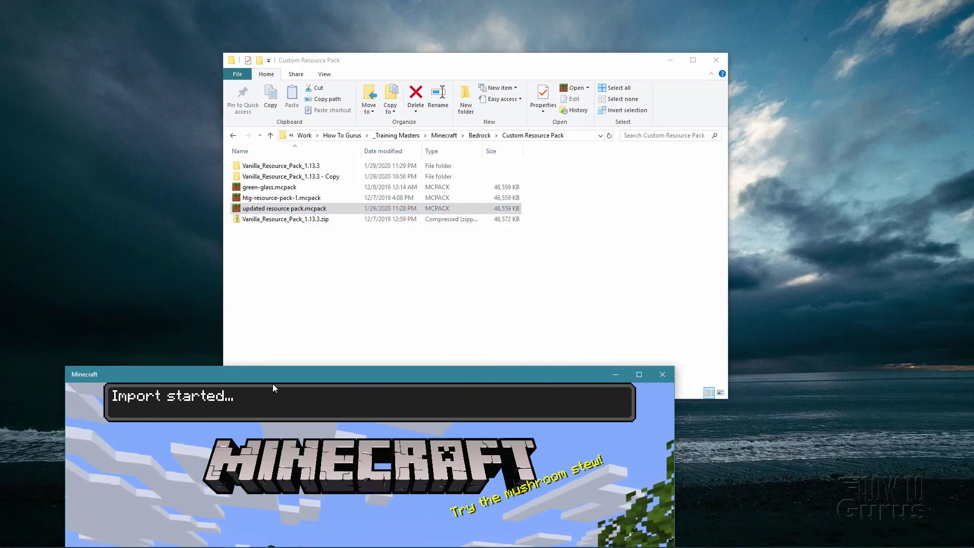
pyautogui.moveTo(274, 373); pyautogui.dragTo(337, 111)
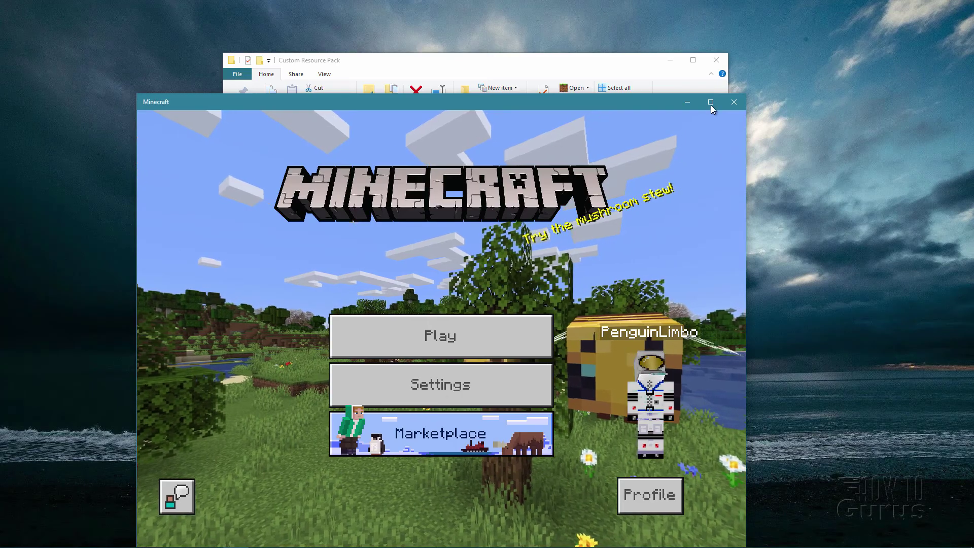
# Maximize the Minecraft window to fill the screen again
pyautogui.click(711, 102)
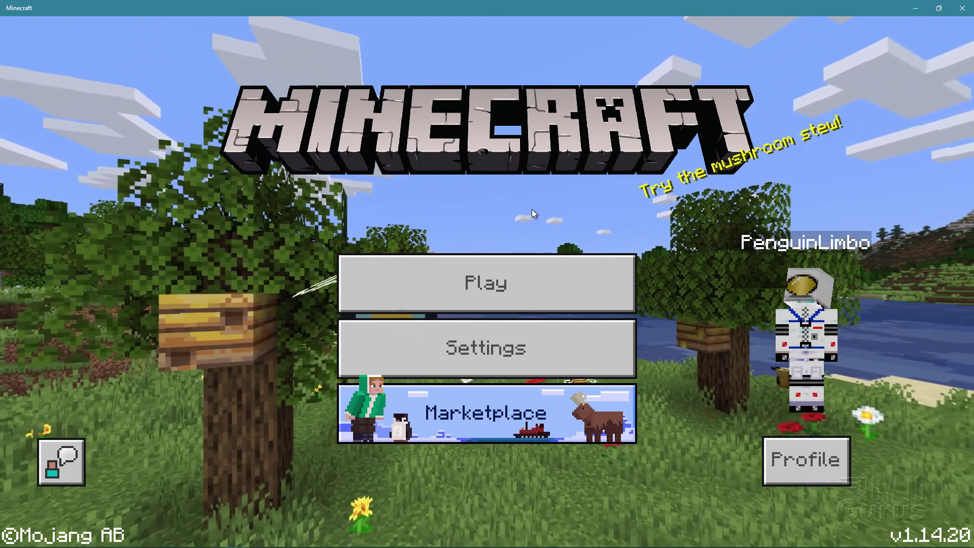
# Check the Resource Packs list in Storage settings for the reimported pack
pyautogui.click(486, 354)
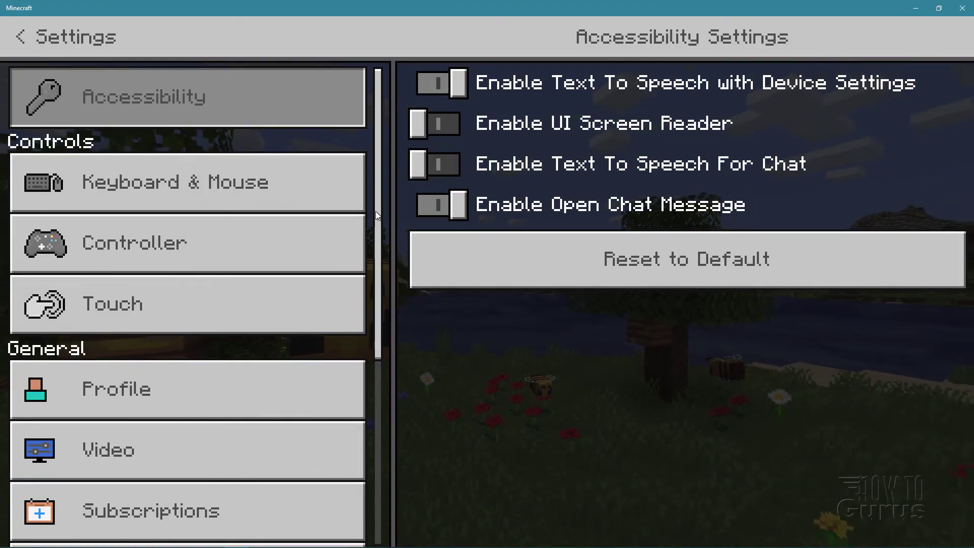
pyautogui.moveTo(375, 211); pyautogui.dragTo(382, 371)
pyautogui.click(252, 404)
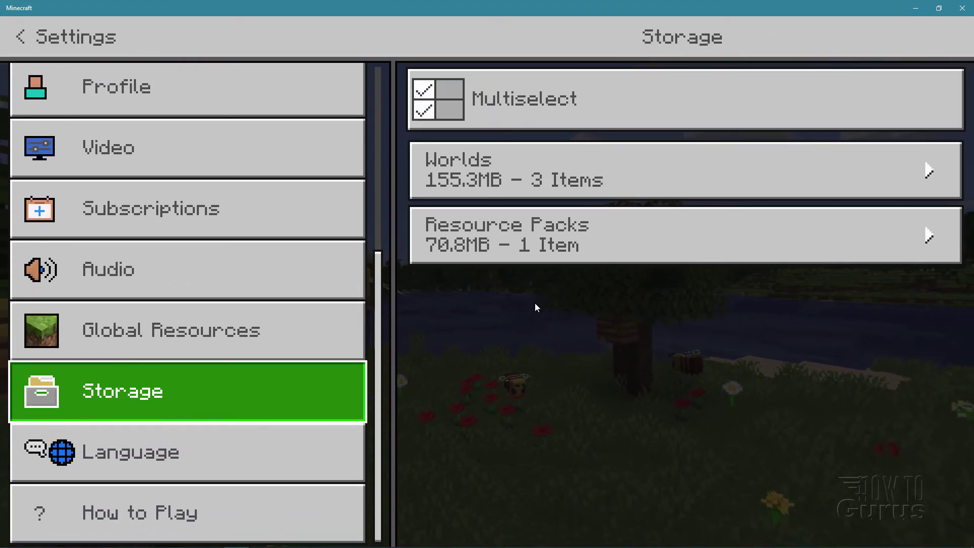
pyautogui.click(931, 235)
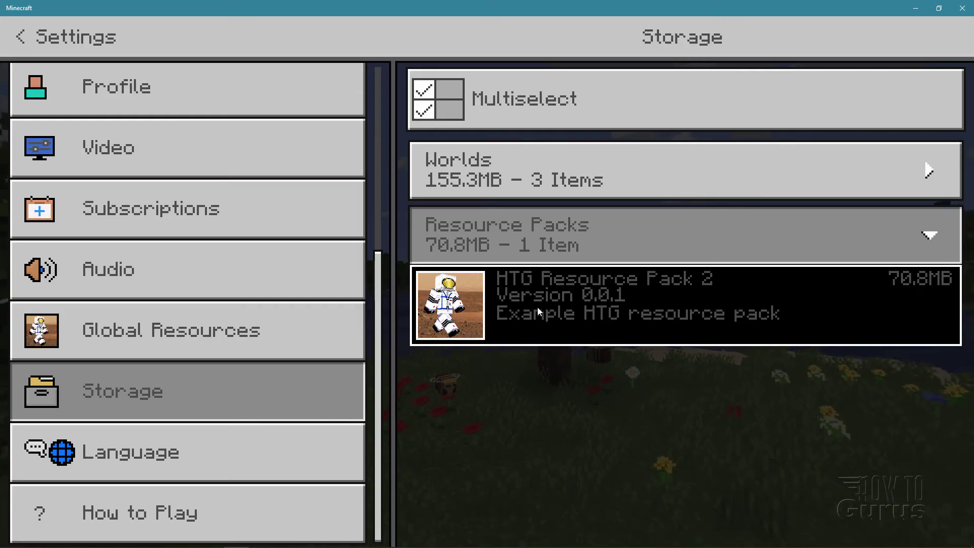
# Activate HTG Resource Pack 2 from My Packs in Global Resources and expand Active
pyautogui.click(192, 344)
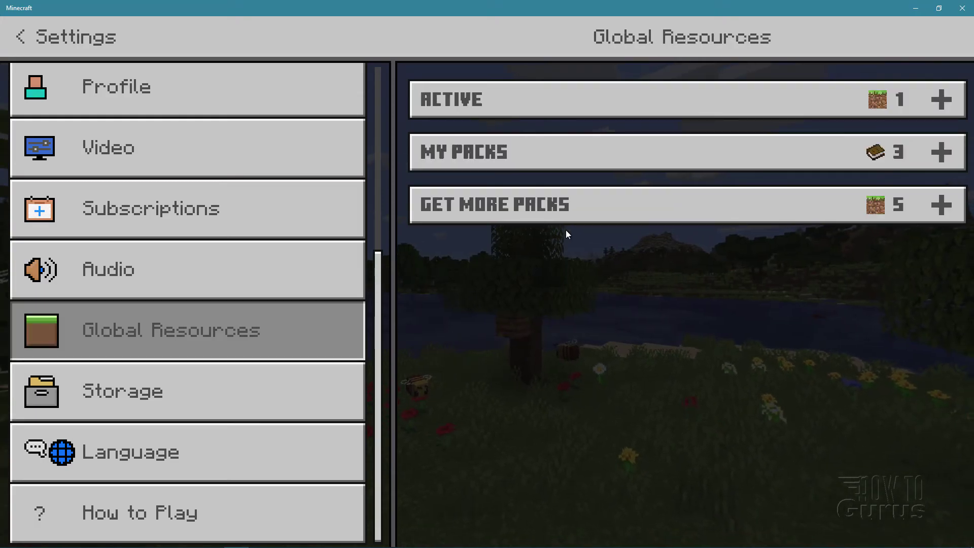
pyautogui.click(938, 153)
pyautogui.click(623, 222)
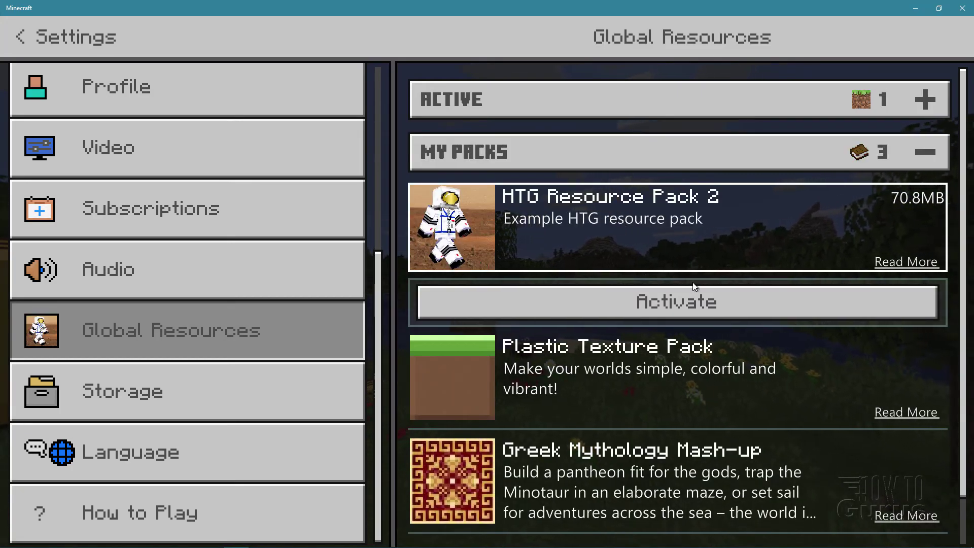
pyautogui.click(676, 300)
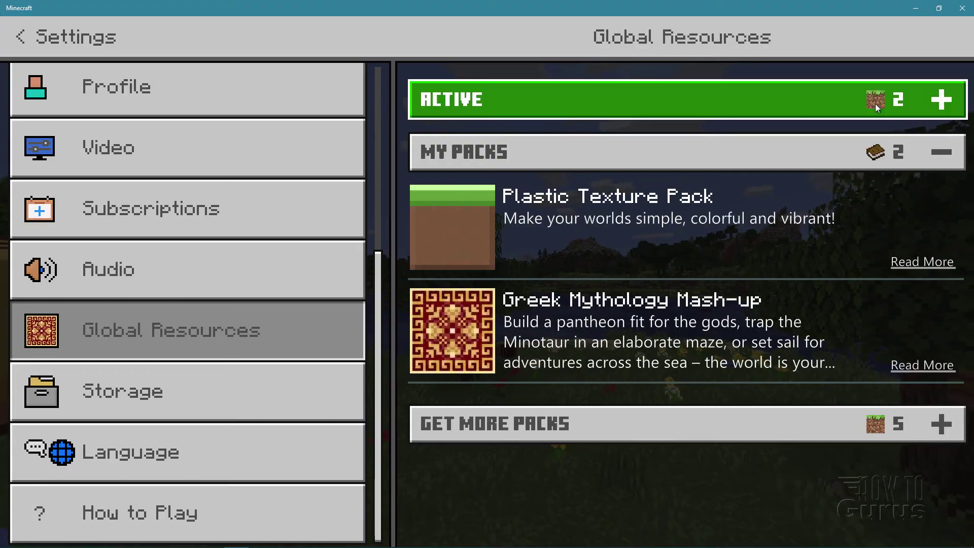
pyautogui.click(938, 100)
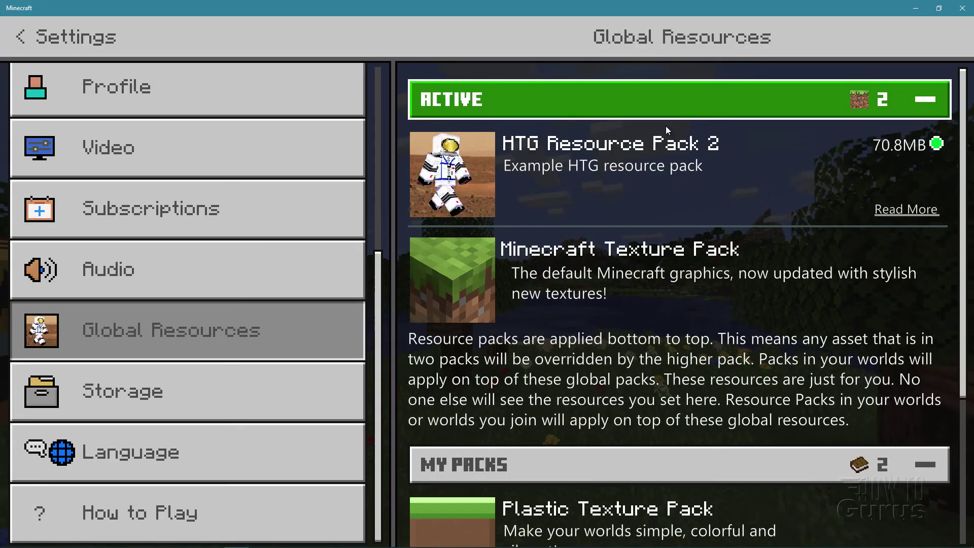
# Deactivate HTG Resource Pack 2, recheck Storage, then reactivate it in Global Resources
pyautogui.click(564, 170)
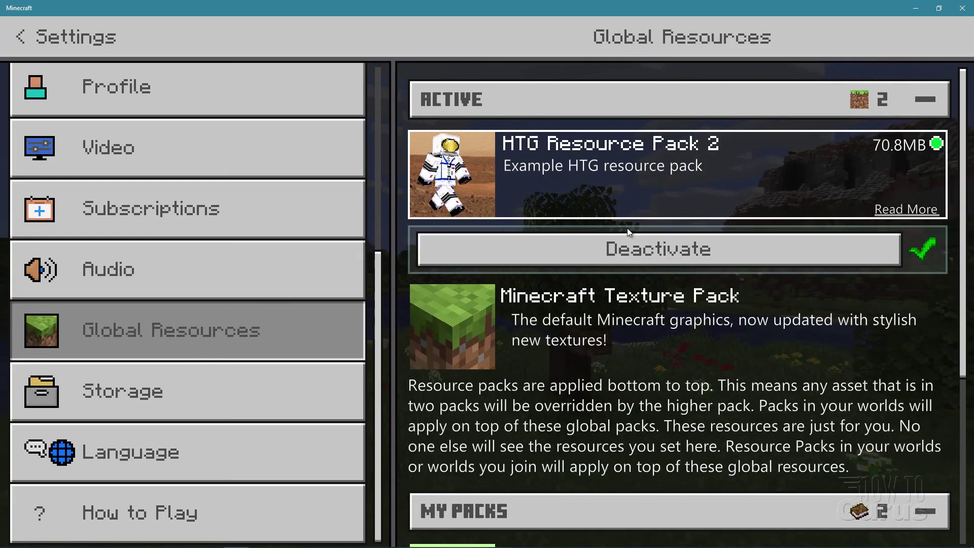
pyautogui.click(643, 248)
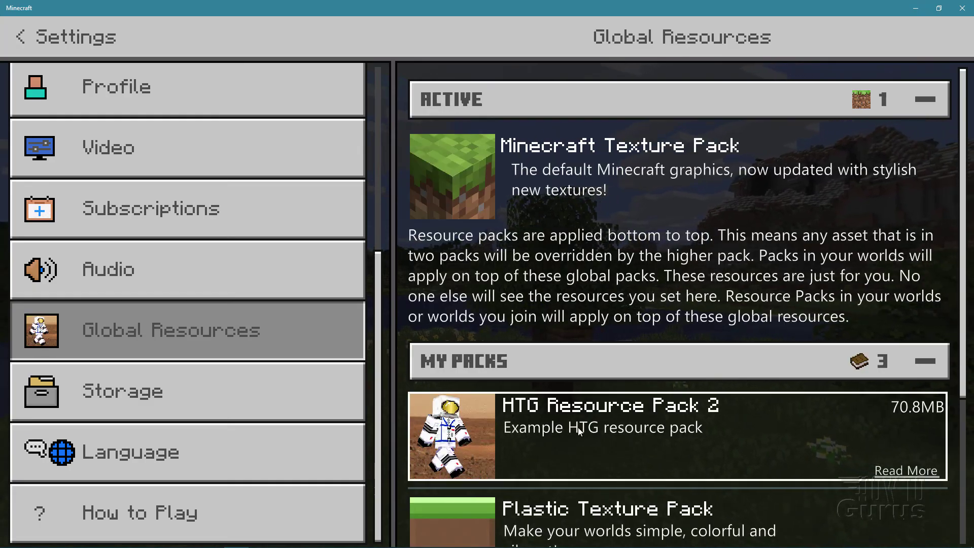
pyautogui.click(254, 396)
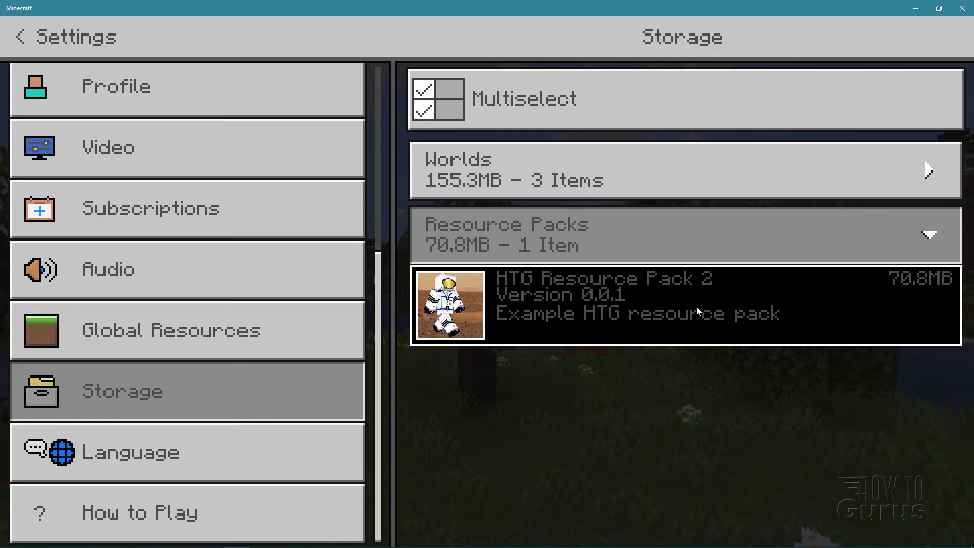
pyautogui.click(261, 333)
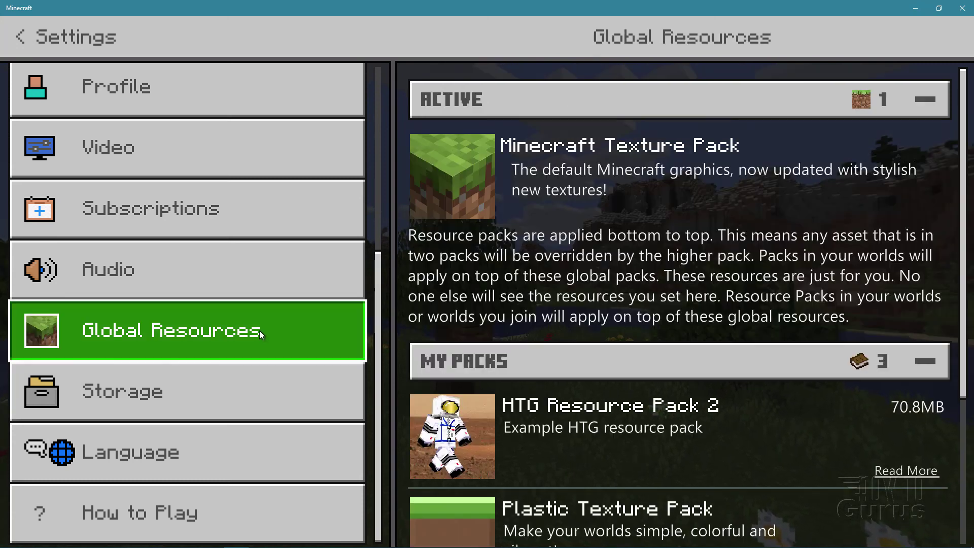
pyautogui.click(632, 458)
pyautogui.click(685, 504)
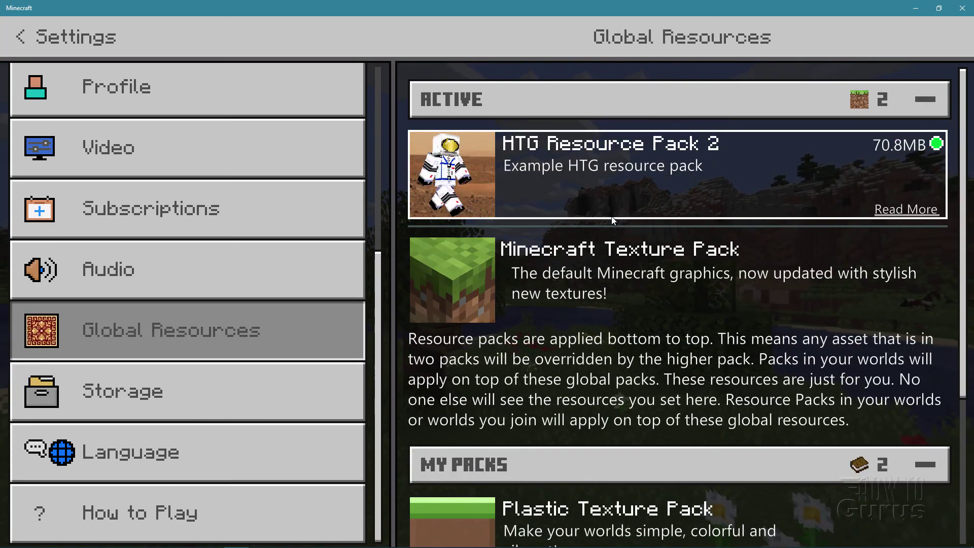
# Exit Settings so the resource packs load and the main menu returns
pyautogui.click(28, 40)
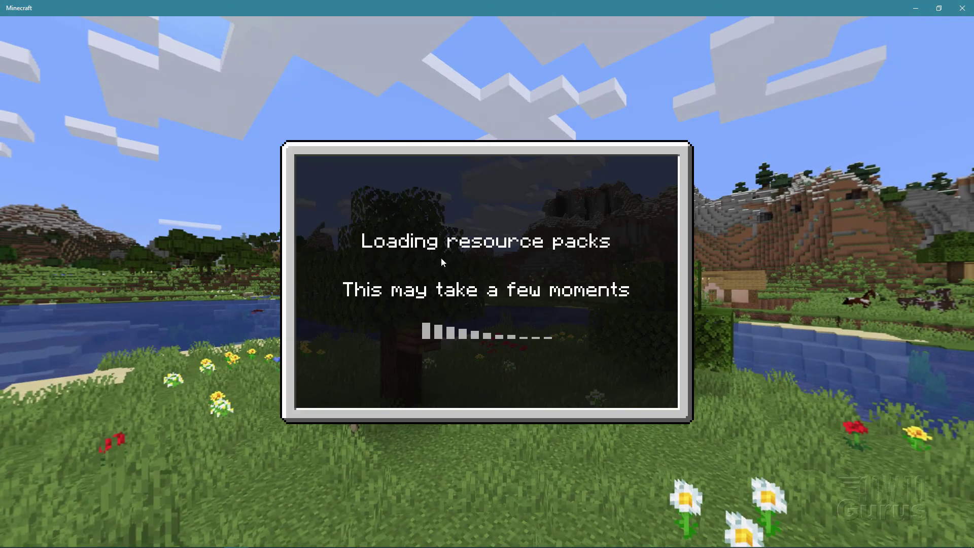